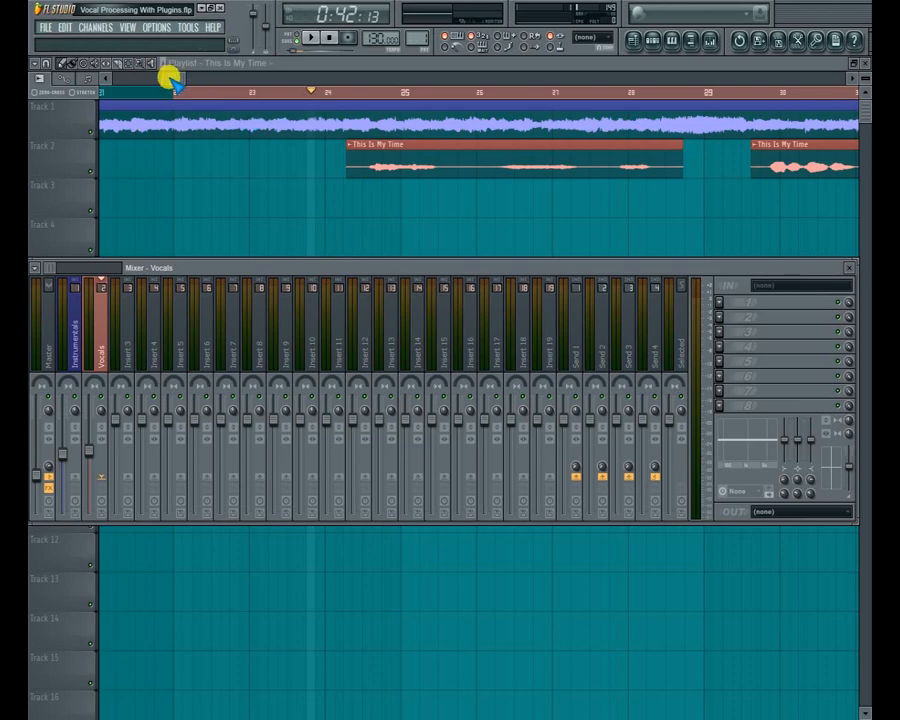
Show the mixer and inspect the Instrumentals and Vocals tracks, leaving the Vocals track selected
{"action": "key", "text": "F9"}
{"action": "mouse_move", "coordinate": [174, 80]}
{"action": "left_mouse_down"}
{"action": "mouse_move", "coordinate": [266, 80]}
{"action": "mouse_move", "coordinate": [146, 82]}
{"action": "mouse_move", "coordinate": [190, 76]}
{"action": "mouse_move", "coordinate": [168, 72]}
{"action": "left_mouse_up"}
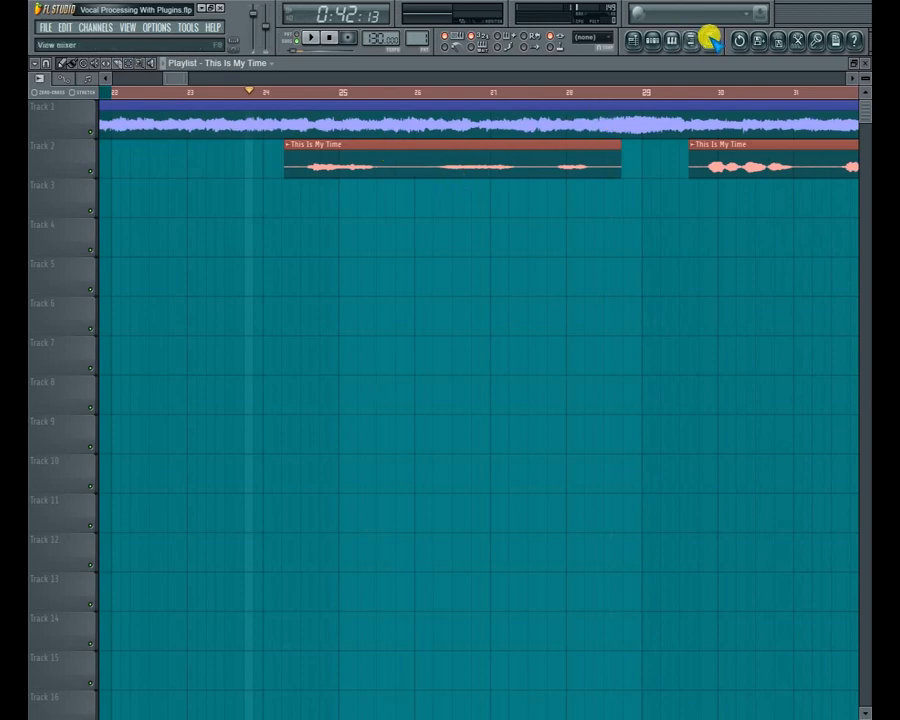
{"action": "left_click", "coordinate": [709, 38]}
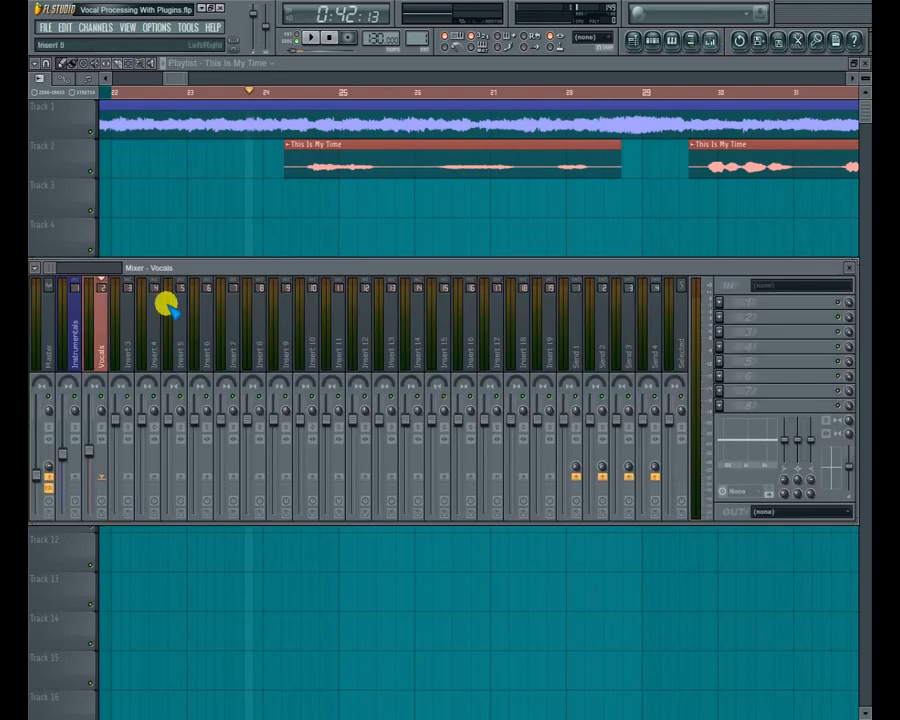
{"action": "left_click", "coordinate": [77, 340]}
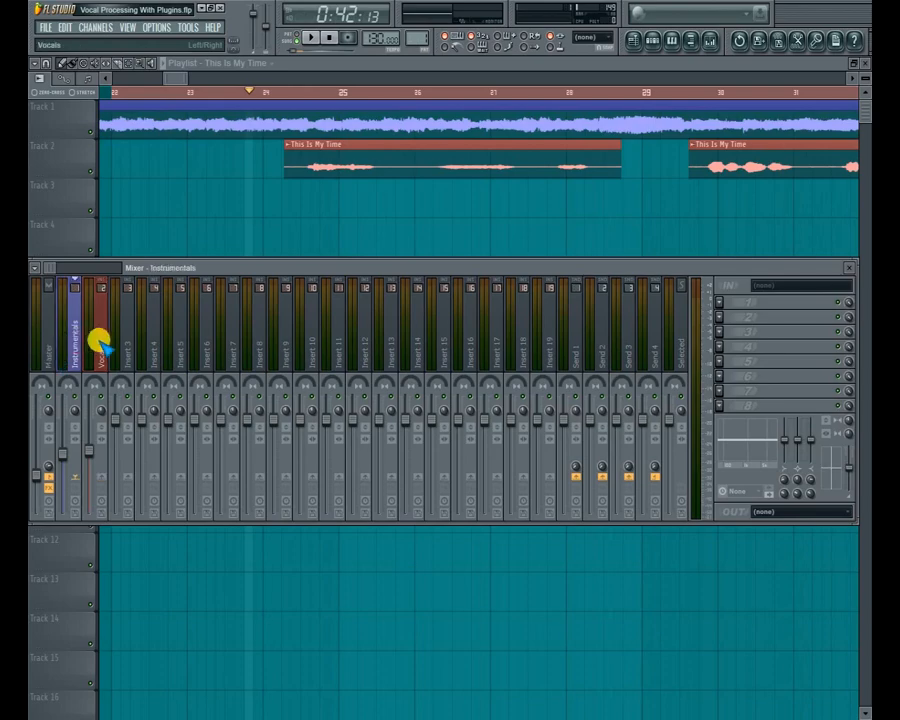
{"action": "left_click", "coordinate": [102, 338]}
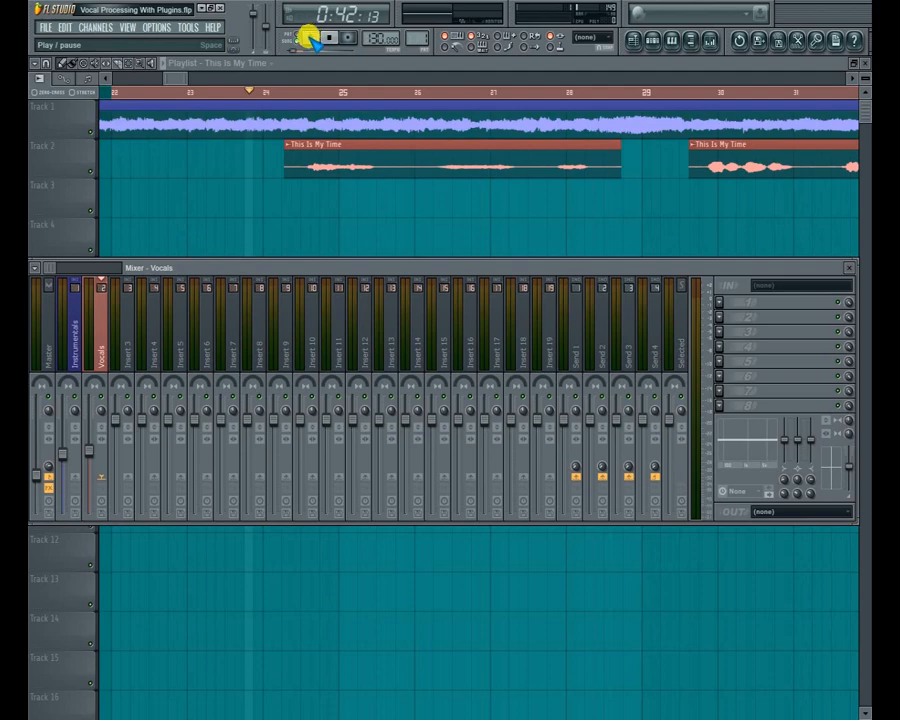
Play the song from the first vocal clip through the last one to hear the unprocessed vocals against the instrumental, and stop playback
{"action": "left_click", "coordinate": [310, 40]}
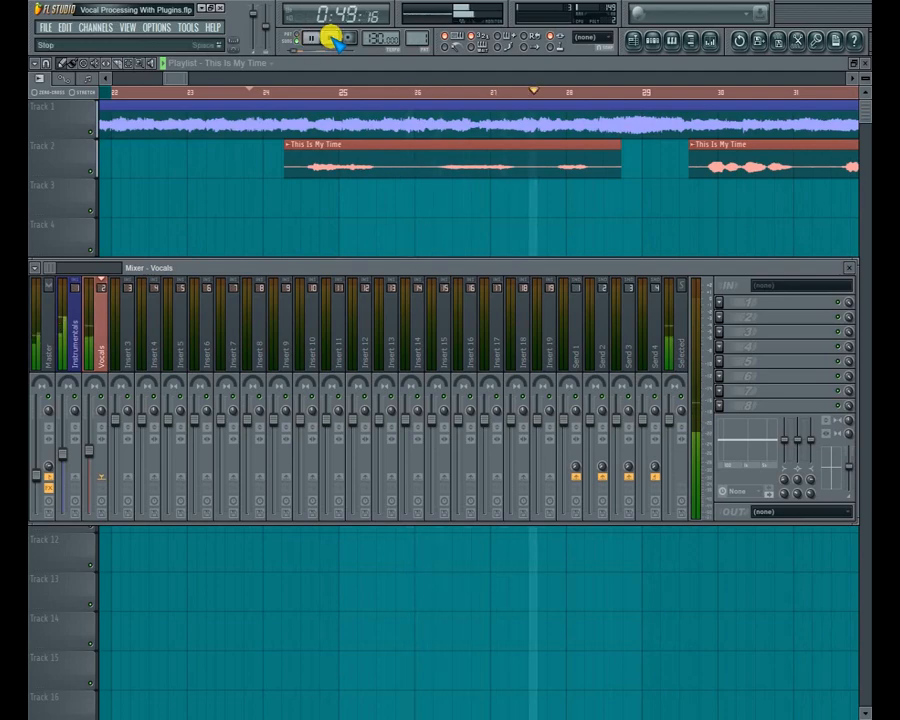
{"action": "left_click", "coordinate": [331, 38]}
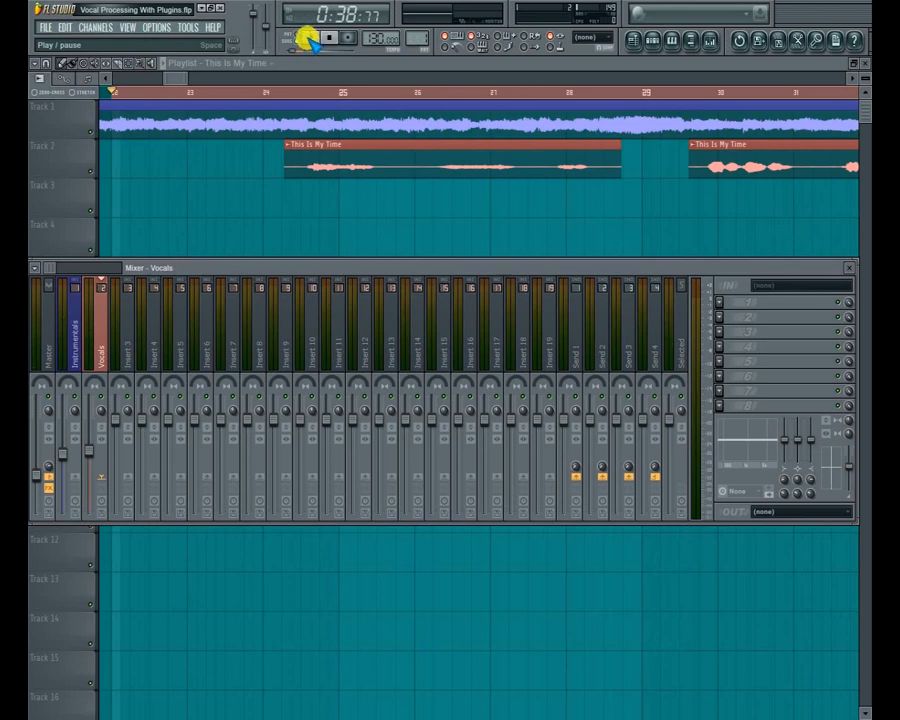
{"action": "left_click", "coordinate": [309, 39]}
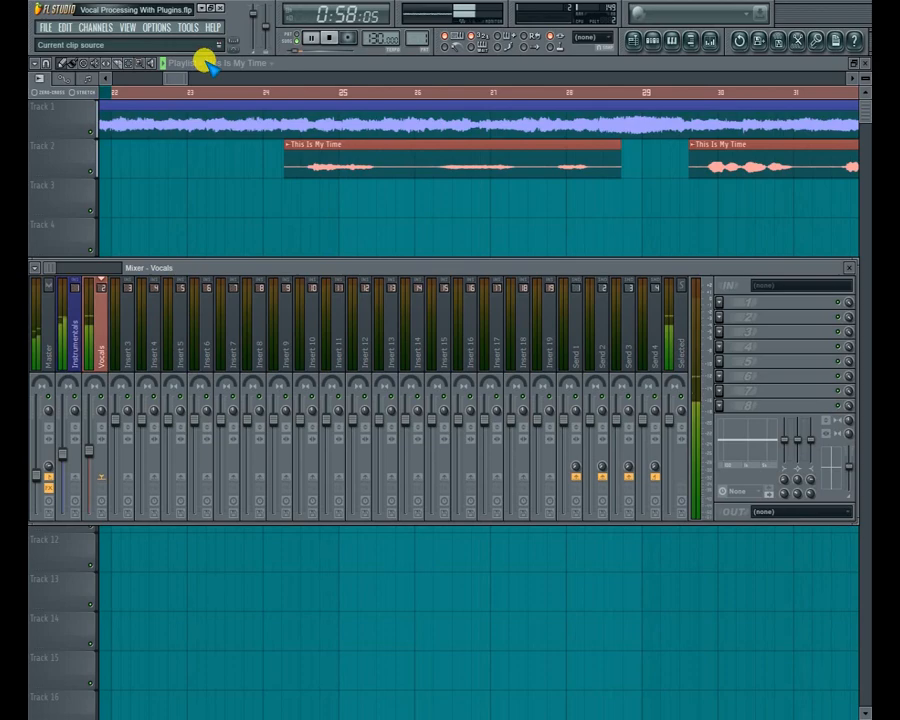
{"action": "left_click_drag", "start_coordinate": [169, 78], "coordinate": [195, 66]}
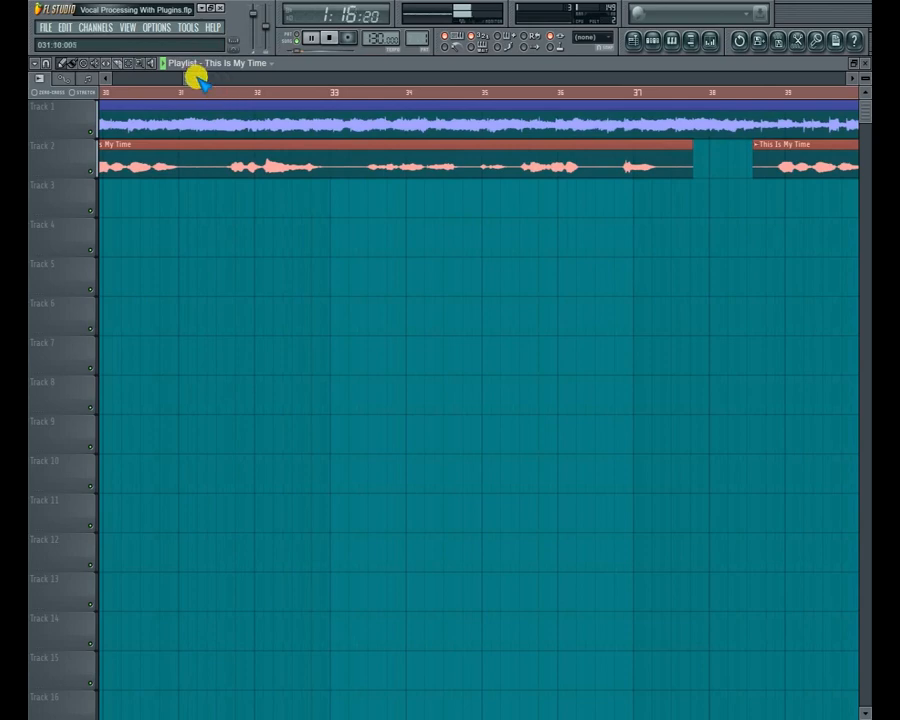
{"action": "left_click_drag", "start_coordinate": [198, 79], "coordinate": [224, 80]}
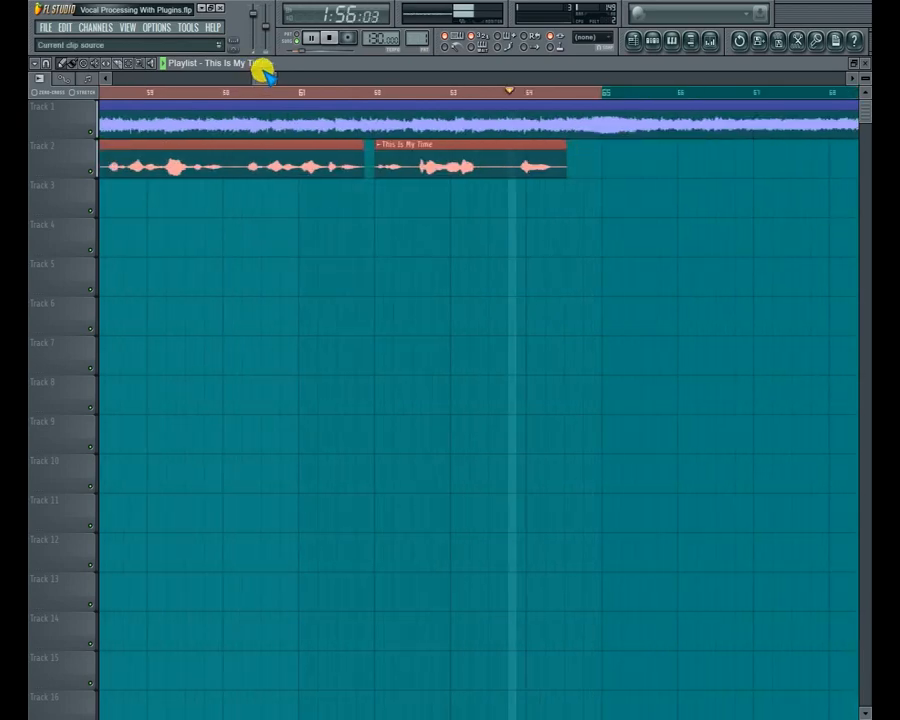
{"action": "left_click", "coordinate": [330, 40]}
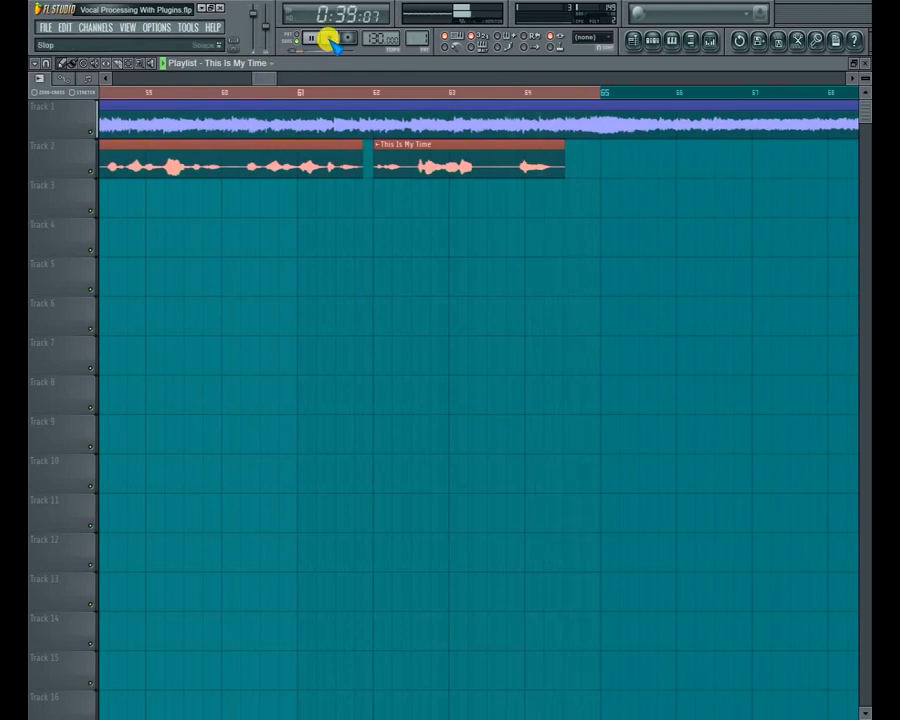
{"action": "left_click", "coordinate": [330, 40]}
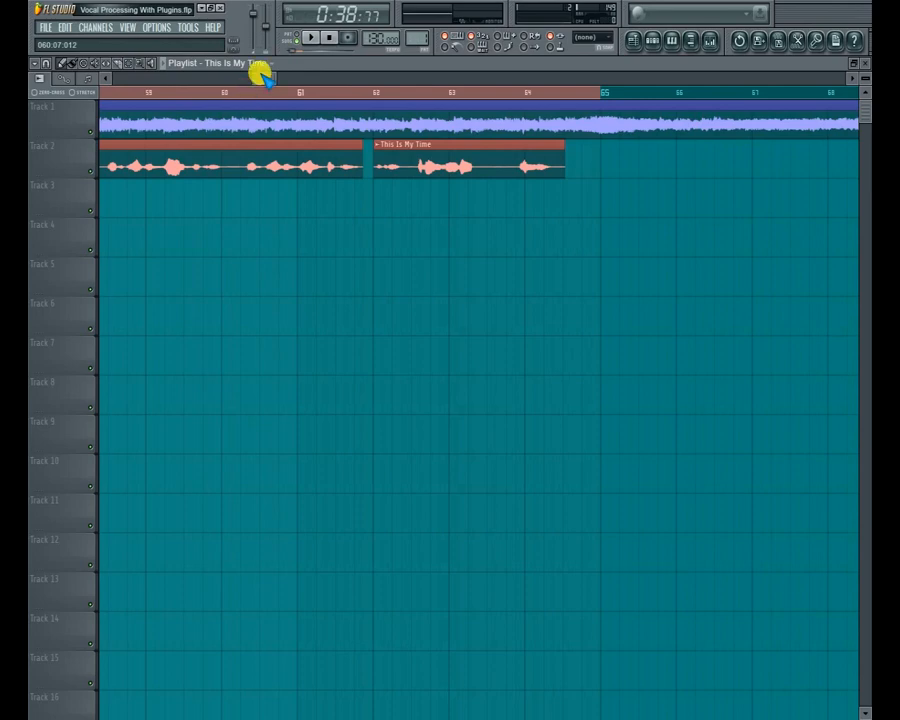
{"action": "left_click_drag", "start_coordinate": [268, 85], "coordinate": [174, 80]}
Enable Normalize in the channel settings of the This Is My Time vocal clip and play the song to check it
{"action": "key", "text": "F9"}
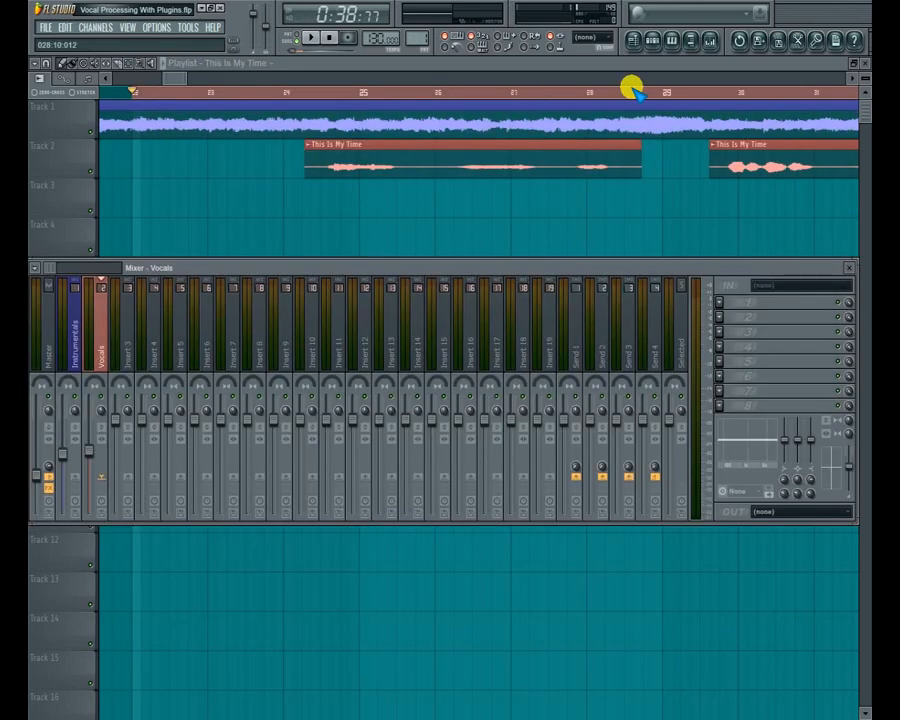
{"action": "left_click", "coordinate": [655, 40]}
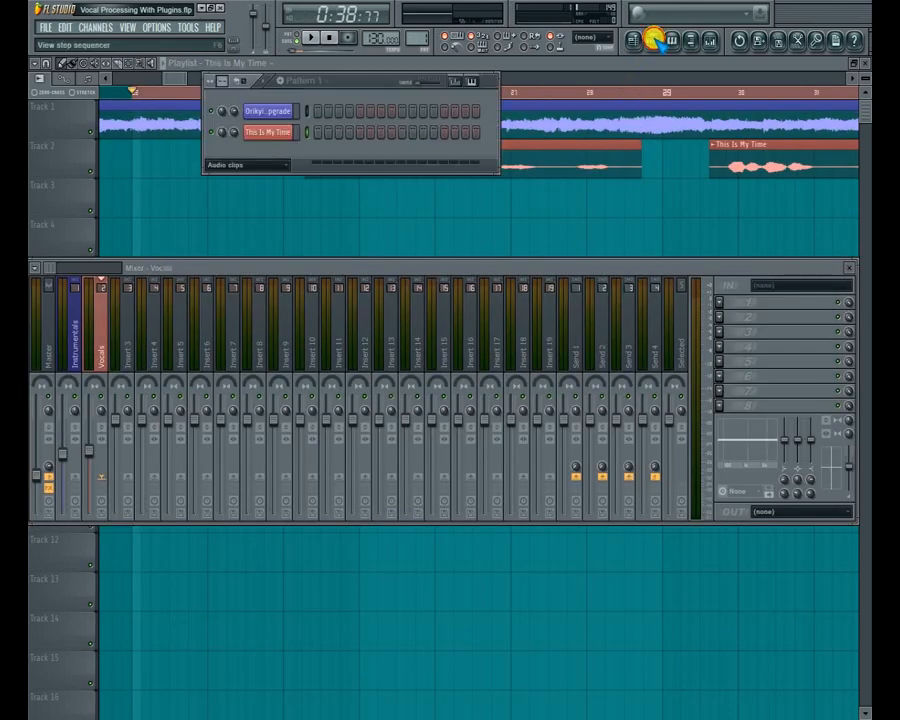
{"action": "left_click", "coordinate": [262, 133]}
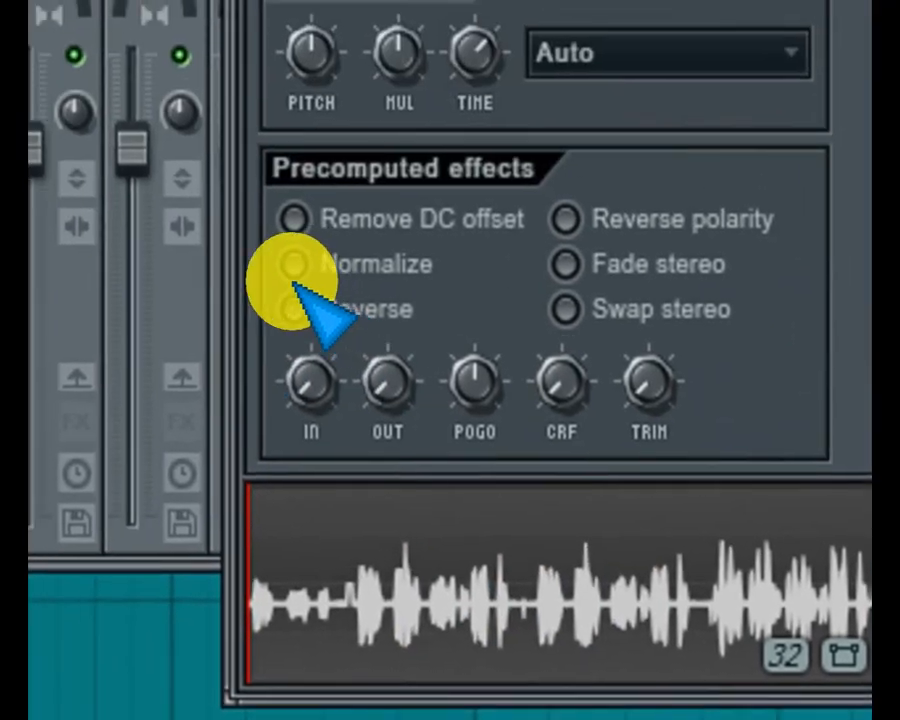
{"action": "left_click", "coordinate": [292, 280]}
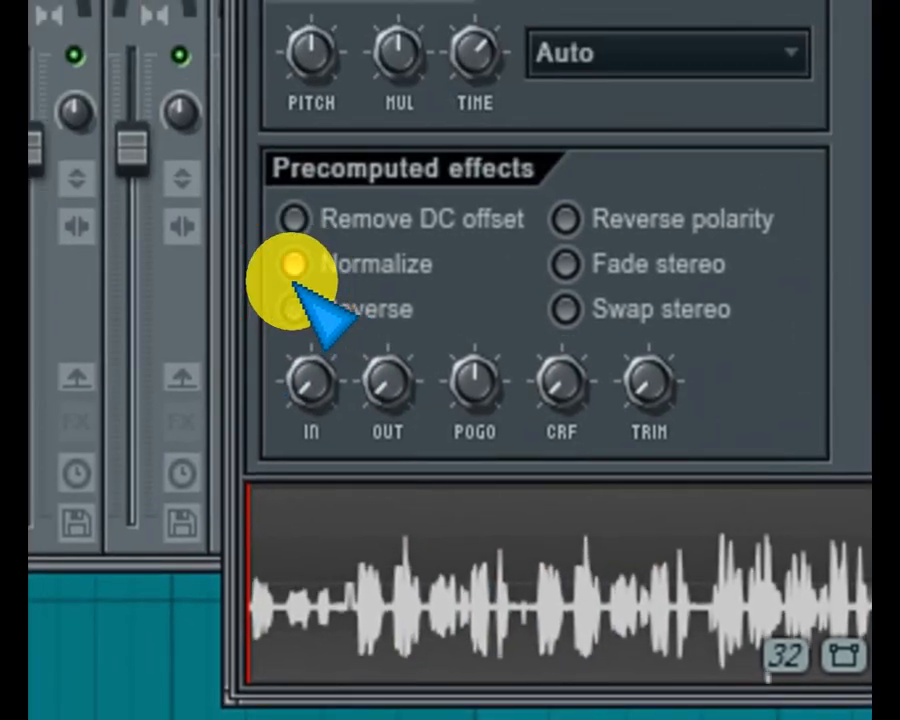
{"action": "left_click", "coordinate": [292, 280]}
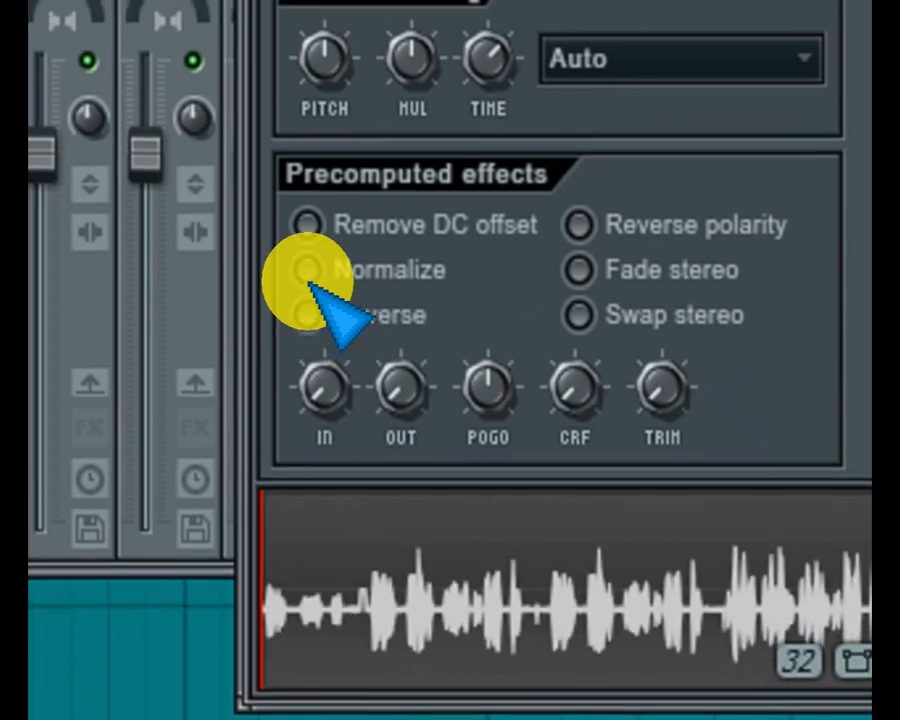
{"action": "left_click", "coordinate": [307, 281]}
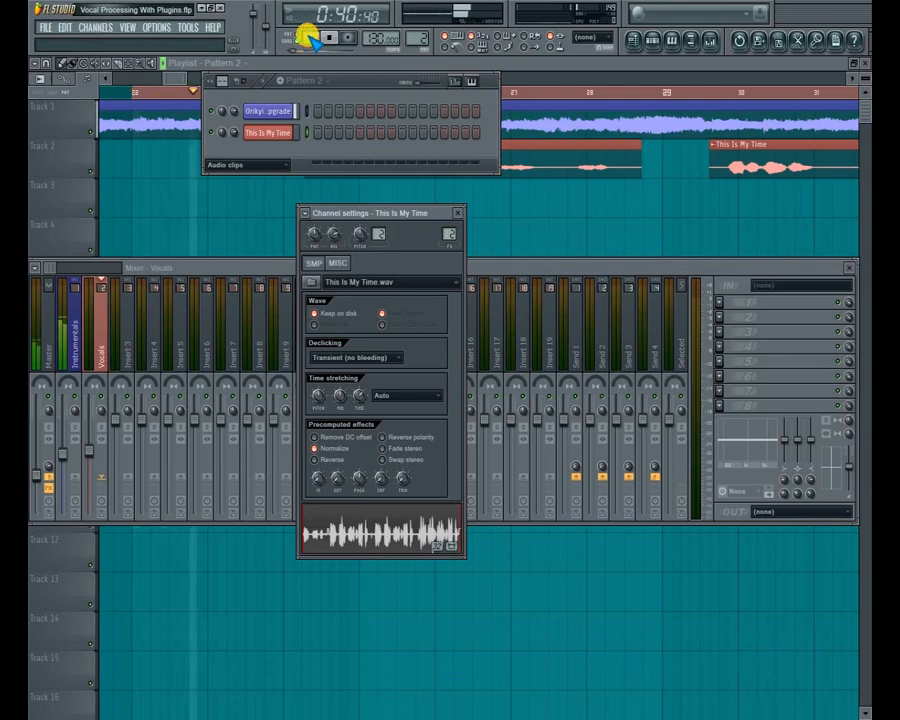
{"action": "left_click", "coordinate": [180, 80]}
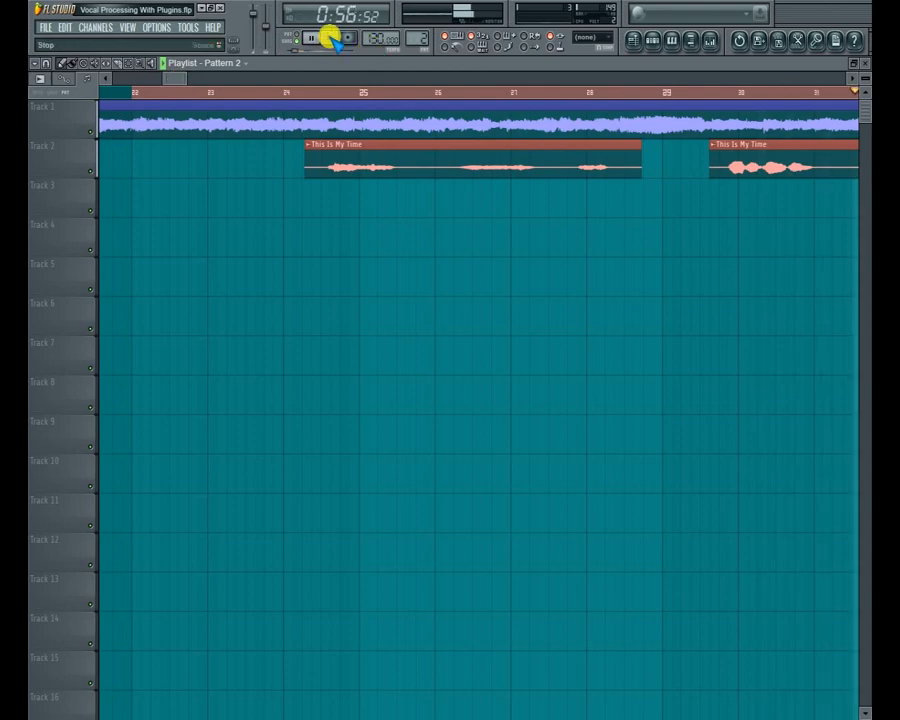
{"action": "left_click", "coordinate": [328, 37]}
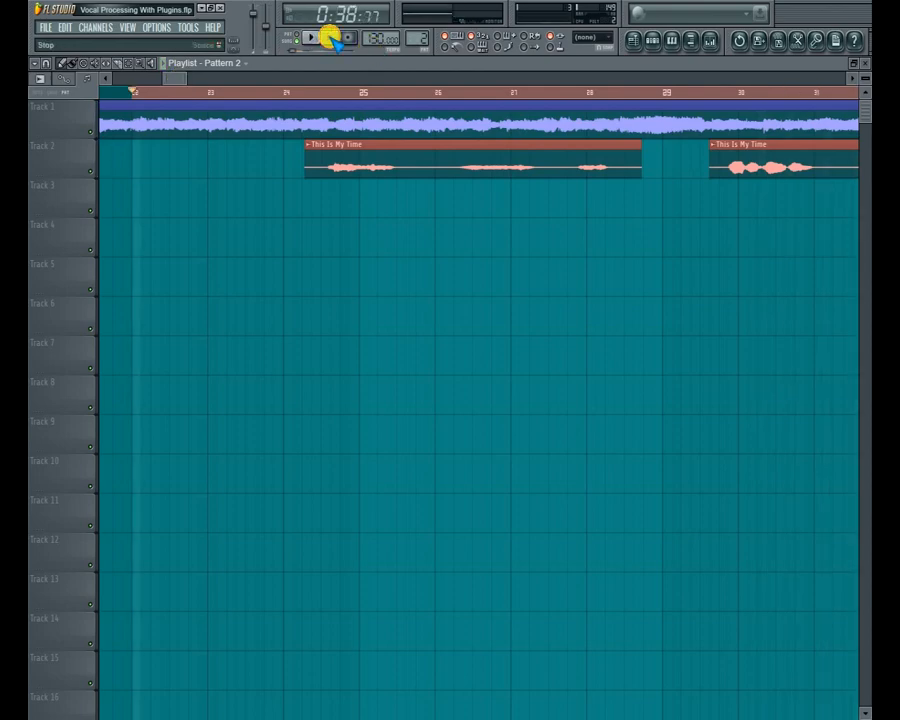
Load Oxford EQ Native into the first effect slot of the Vocals mixer track and move its window to the middle of the workspace
{"action": "left_click", "coordinate": [712, 40]}
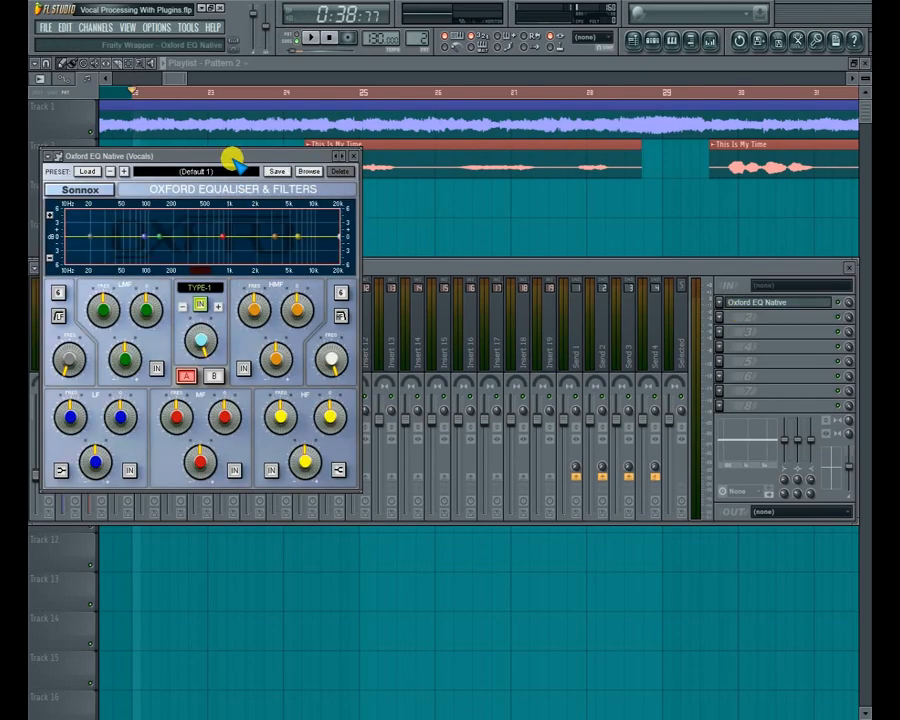
{"action": "left_click_drag", "start_coordinate": [234, 156], "coordinate": [347, 222]}
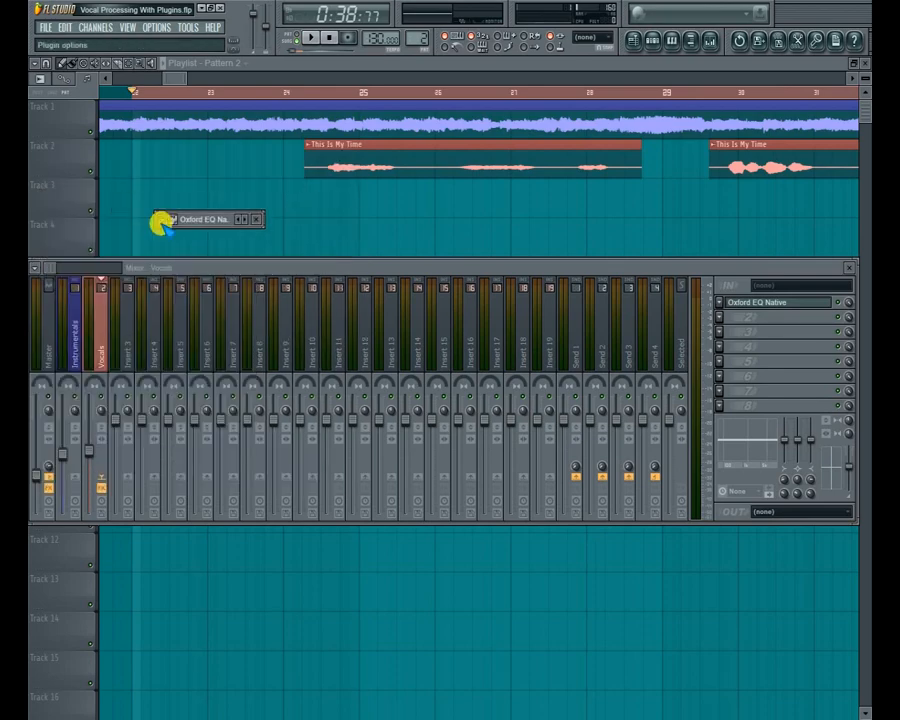
{"action": "double_click", "coordinate": [194, 220]}
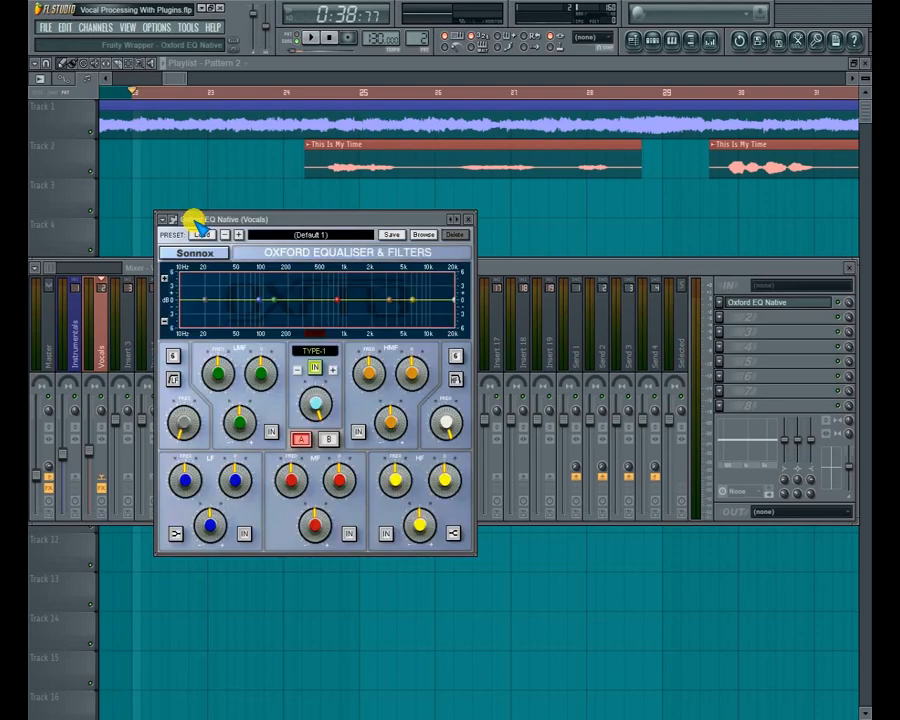
{"action": "left_click_drag", "start_coordinate": [234, 220], "coordinate": [410, 236]}
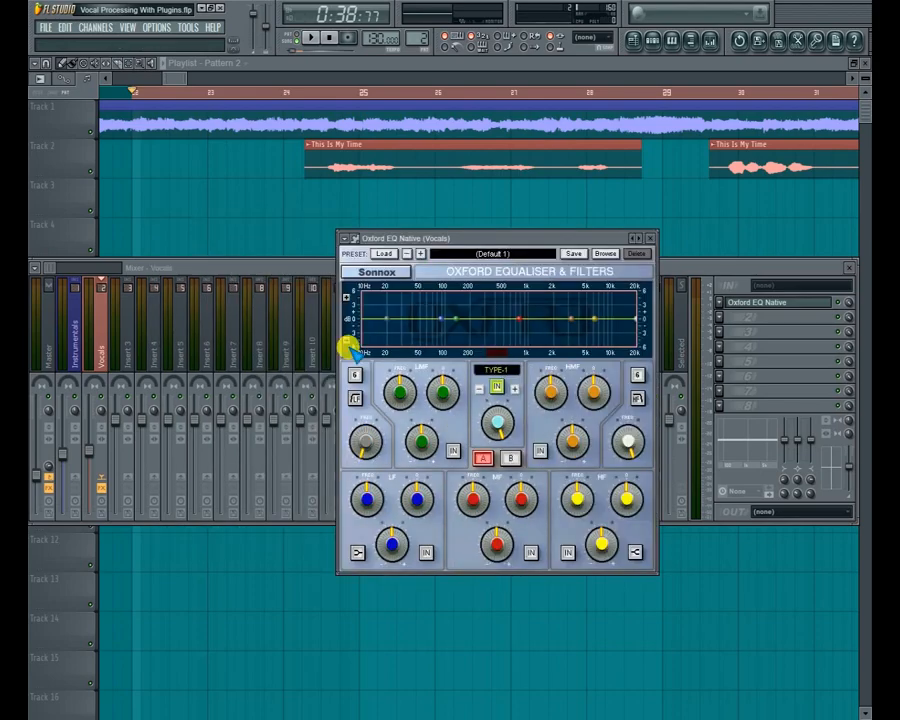
Switch on the low-cut filter in Oxford EQ Native, set its frequency to about 177 Hz, and close the plugin window
{"action": "left_click", "coordinate": [358, 399]}
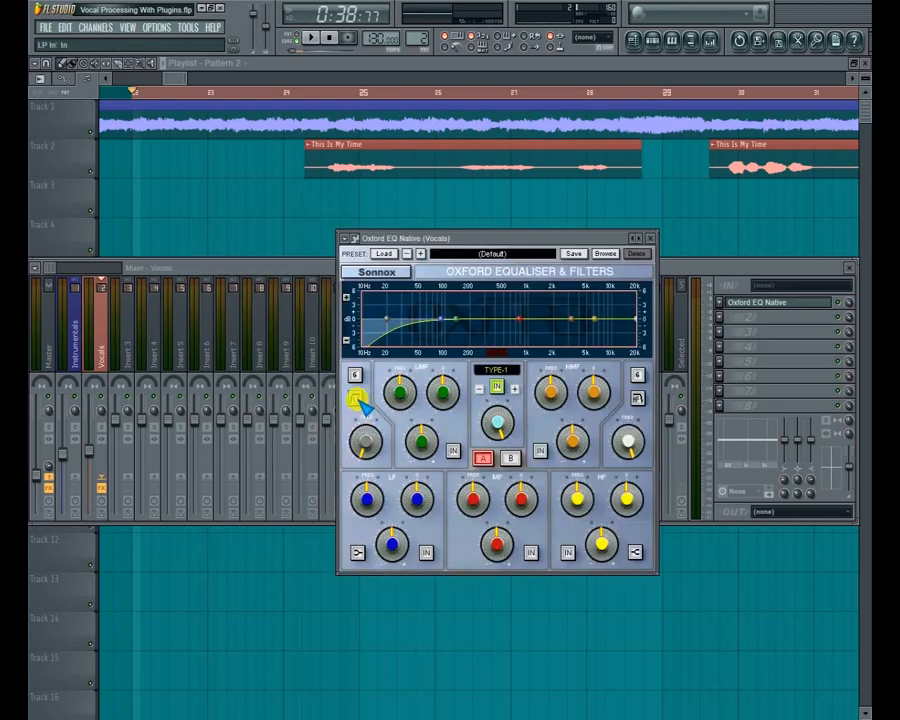
{"action": "left_click_drag", "start_coordinate": [372, 433], "coordinate": [361, 353]}
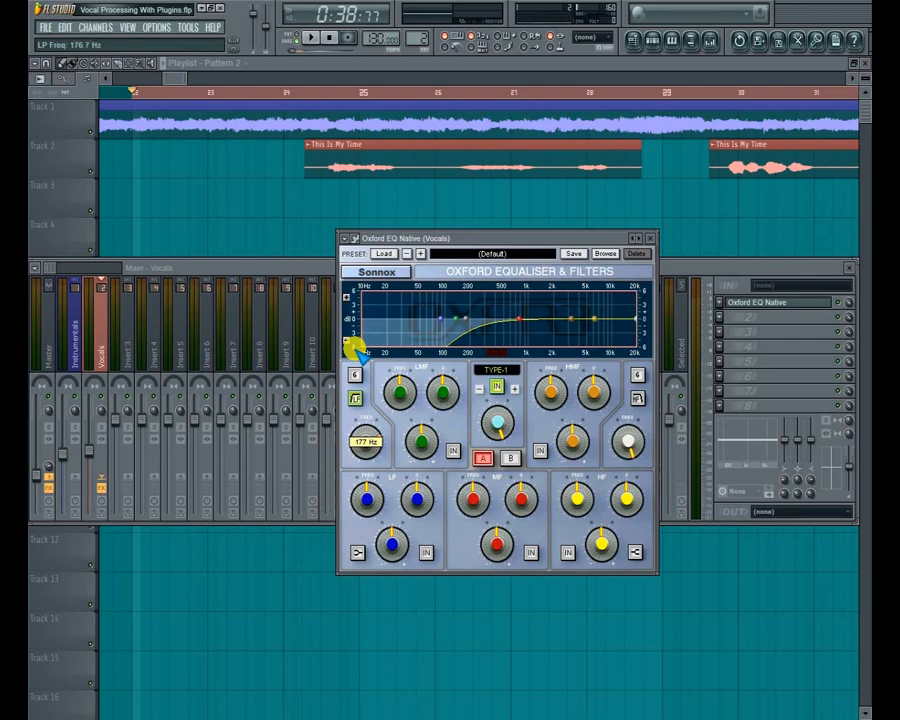
{"action": "left_click_drag", "start_coordinate": [405, 345], "coordinate": [472, 345]}
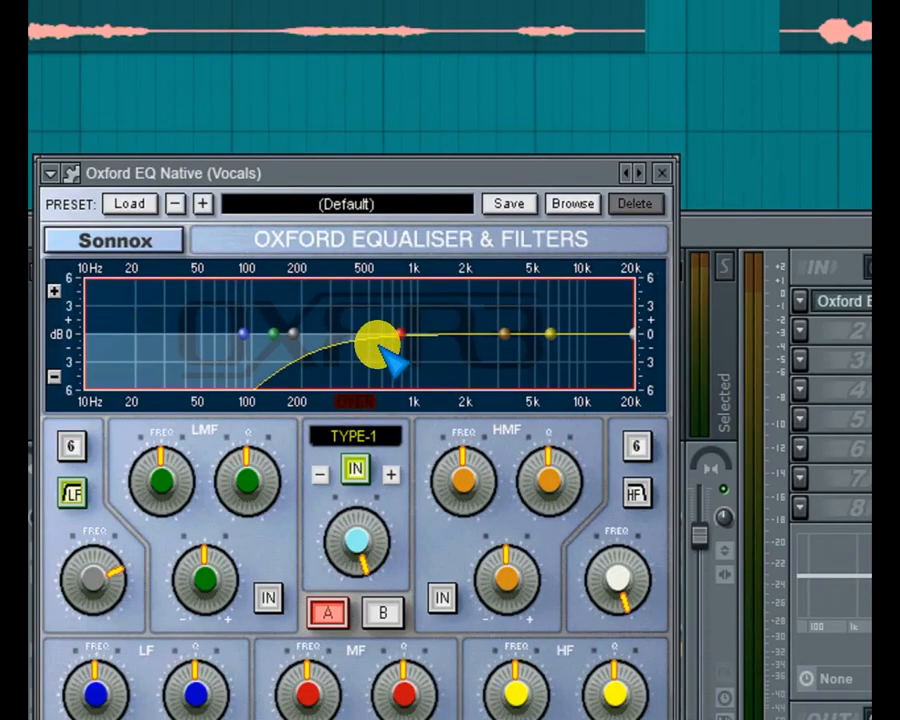
{"action": "left_click_drag", "start_coordinate": [380, 345], "coordinate": [271, 365]}
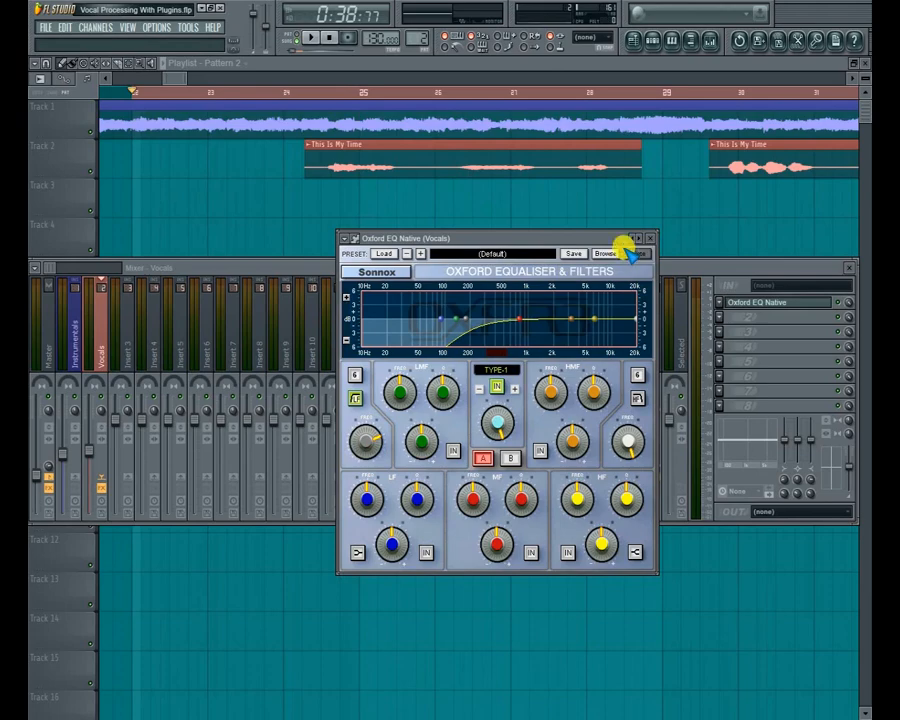
{"action": "left_click", "coordinate": [650, 238]}
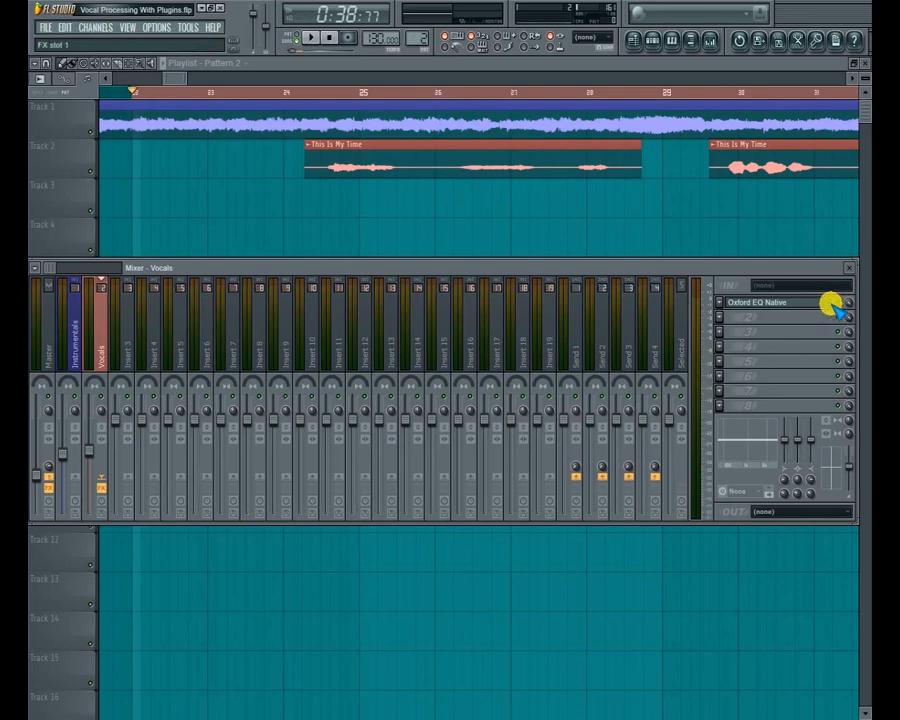
Lower the low band of the Vocals track's built-in mixer EQ to cut the bass frequencies
{"action": "left_click_drag", "start_coordinate": [779, 450], "coordinate": [773, 446]}
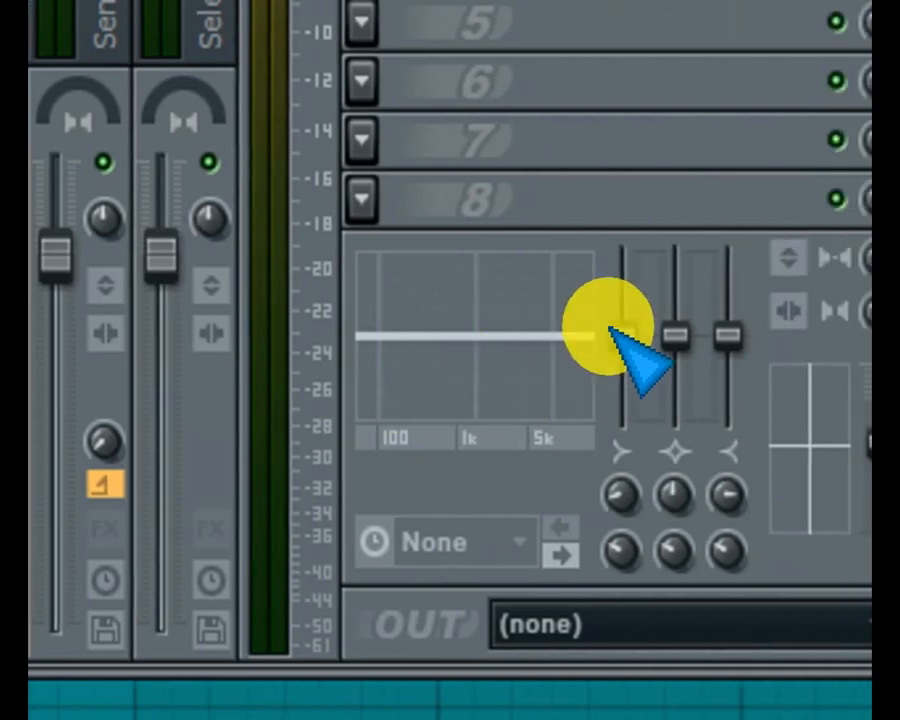
{"action": "left_click_drag", "start_coordinate": [618, 330], "coordinate": [570, 583]}
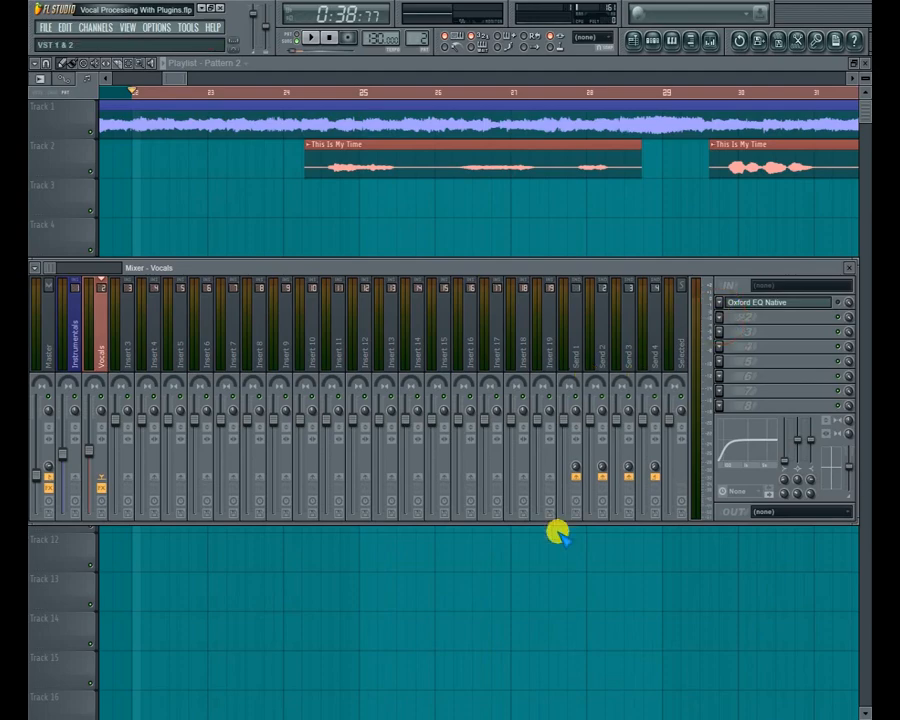
Load Waves X-Noise into the second effect slot of the Vocals track and set its resolution to High
{"action": "left_click", "coordinate": [714, 701]}
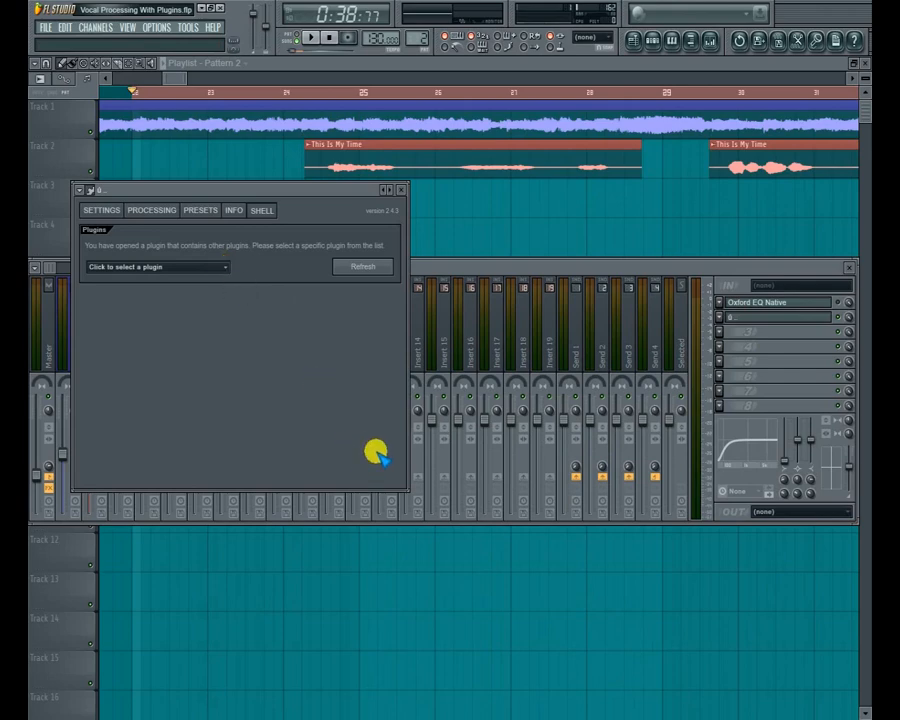
{"action": "left_click", "coordinate": [338, 518]}
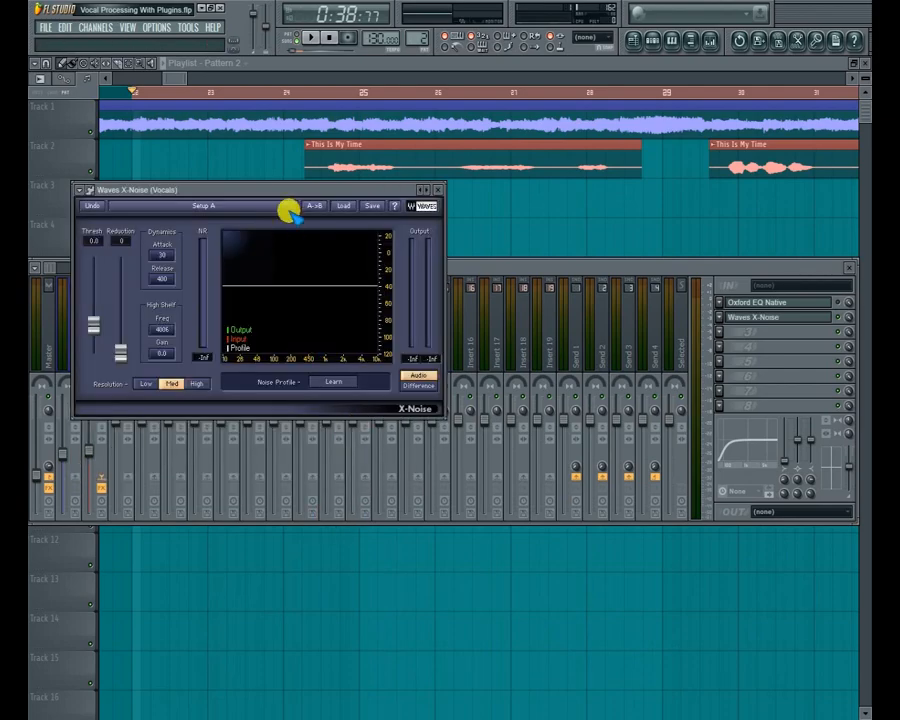
{"action": "left_click", "coordinate": [292, 191]}
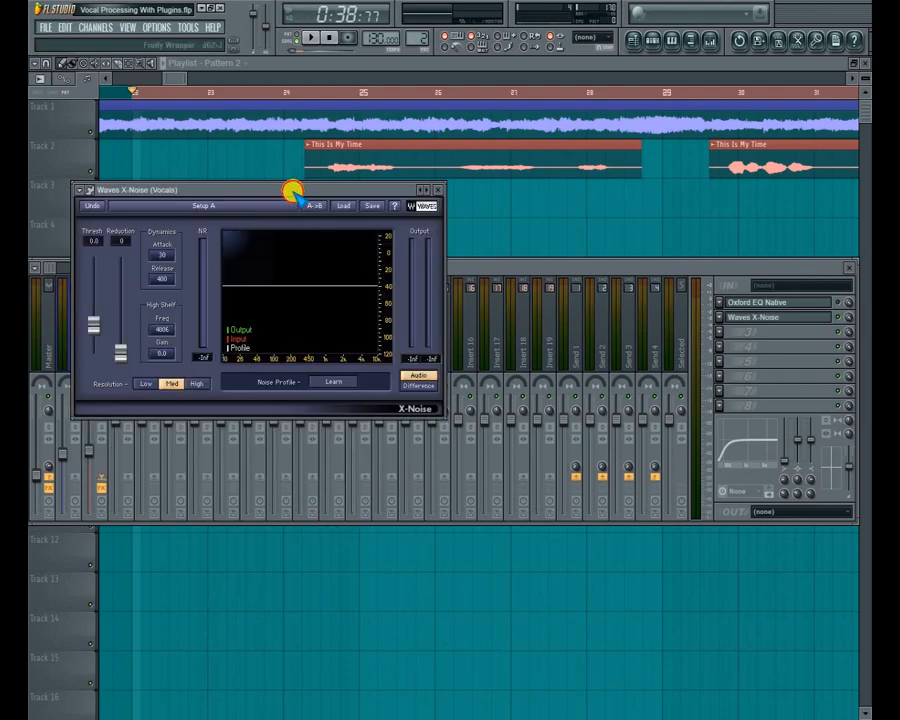
{"action": "left_click_drag", "start_coordinate": [292, 191], "coordinate": [435, 253]}
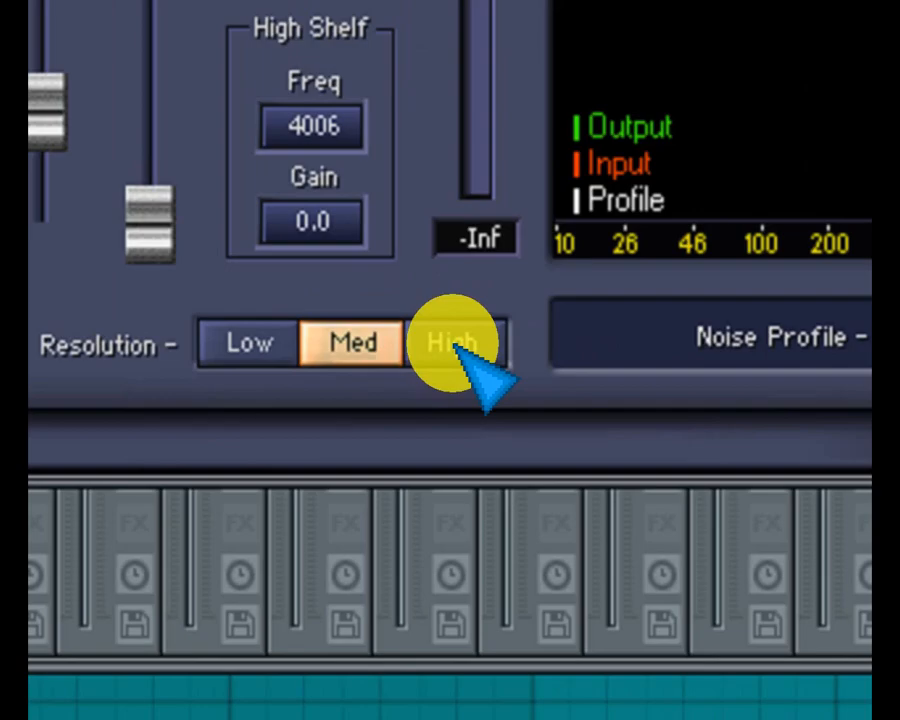
{"action": "left_click", "coordinate": [456, 343]}
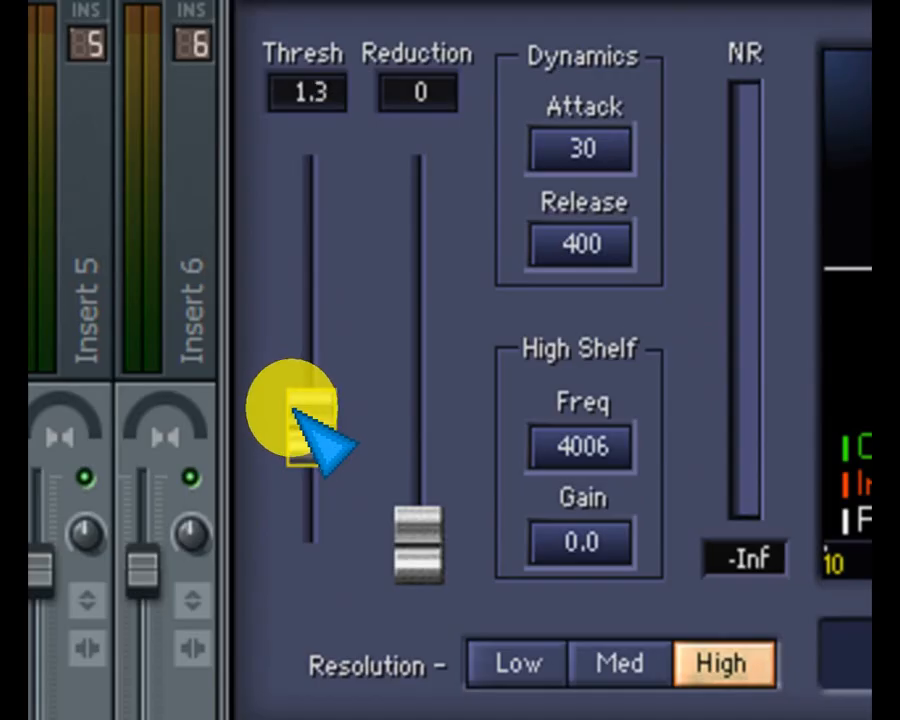
Set the X-Noise threshold to 9.3 and the reduction to 22, and close the plugin window
{"action": "left_click_drag", "start_coordinate": [298, 410], "coordinate": [328, 263]}
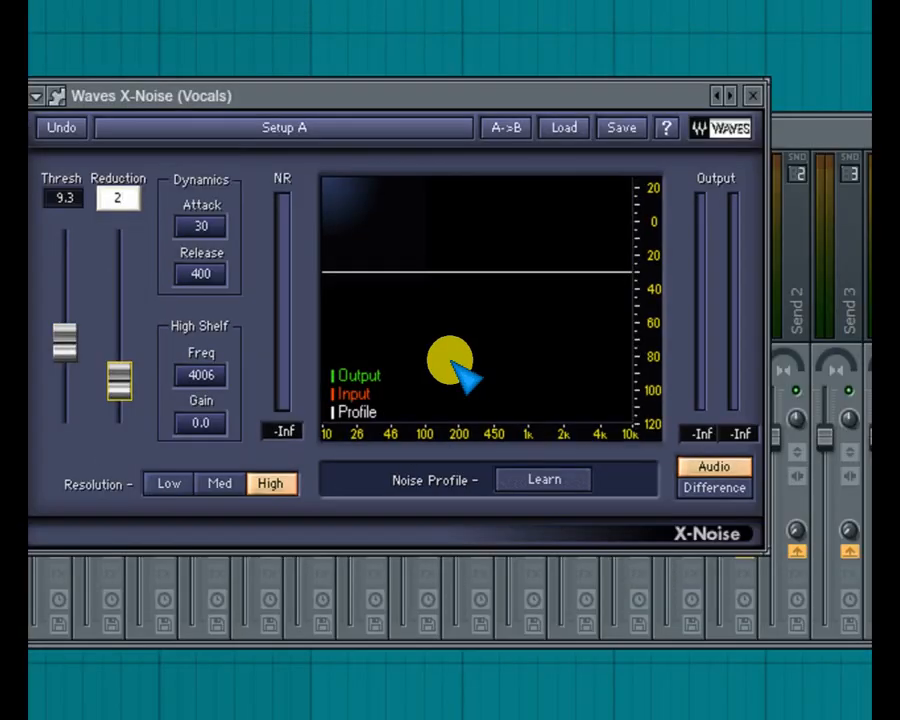
{"action": "type", "text": "2"}
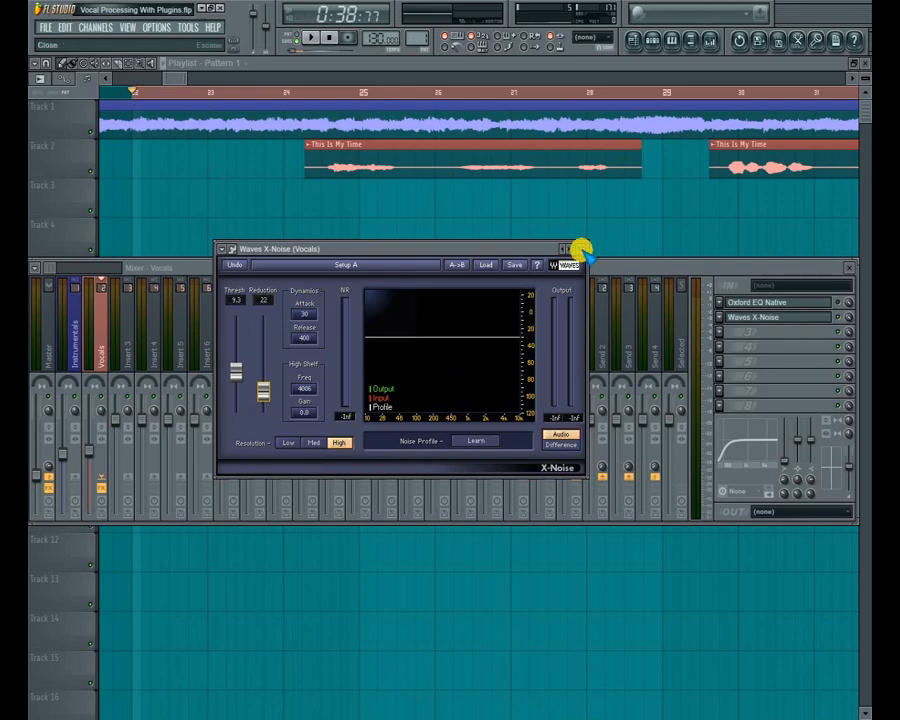
{"action": "left_click", "coordinate": [580, 250]}
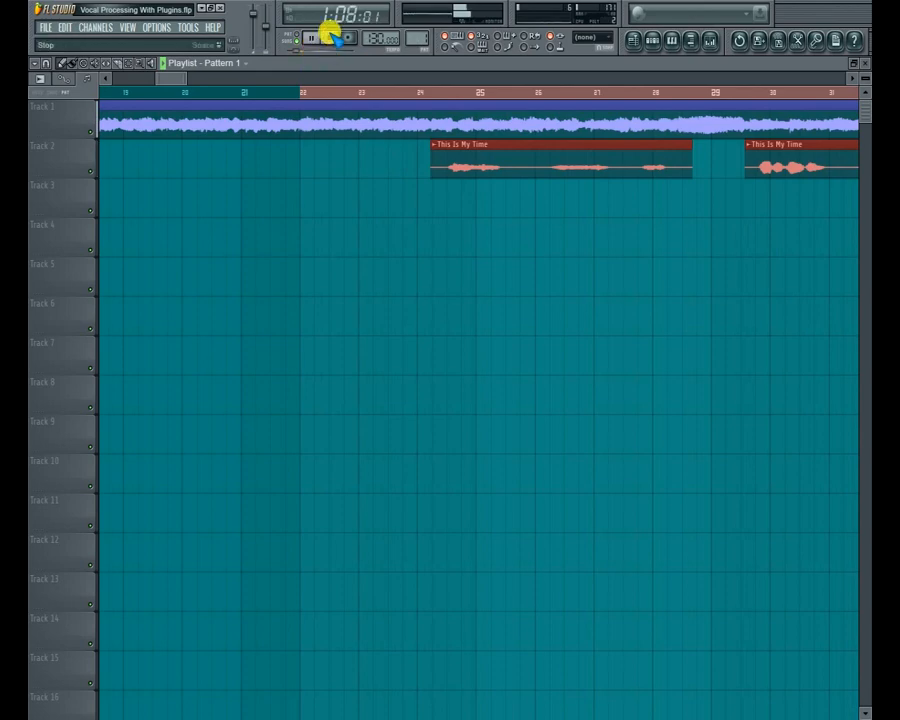
Stop playback, bring the mixer back and review the Waves X-Noise settings on the Vocals track before closing the plugin
{"action": "left_click", "coordinate": [330, 36]}
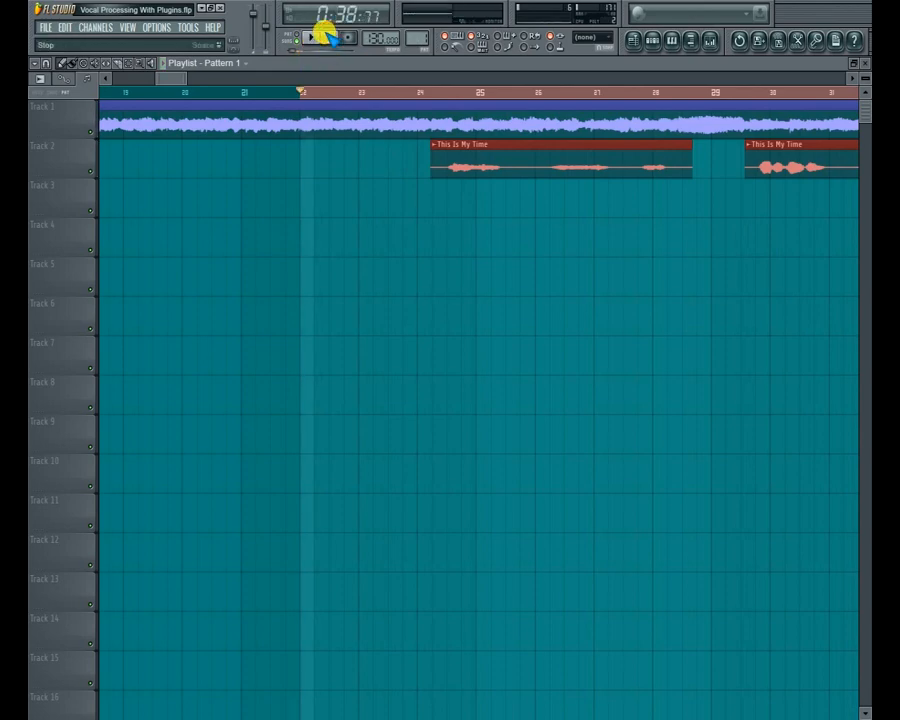
{"action": "left_click", "coordinate": [709, 39]}
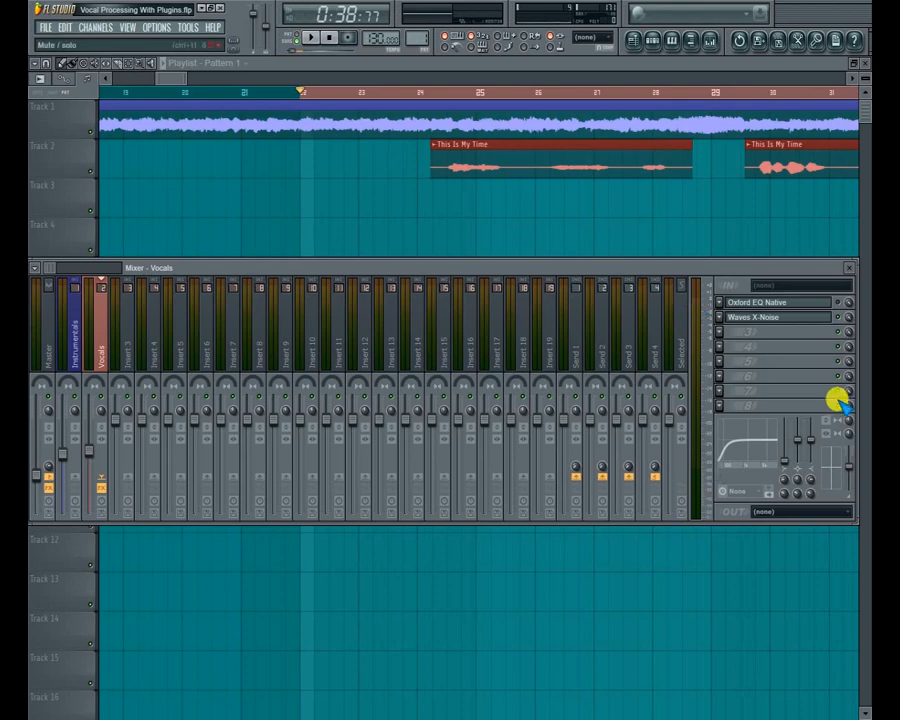
{"action": "left_click", "coordinate": [746, 321]}
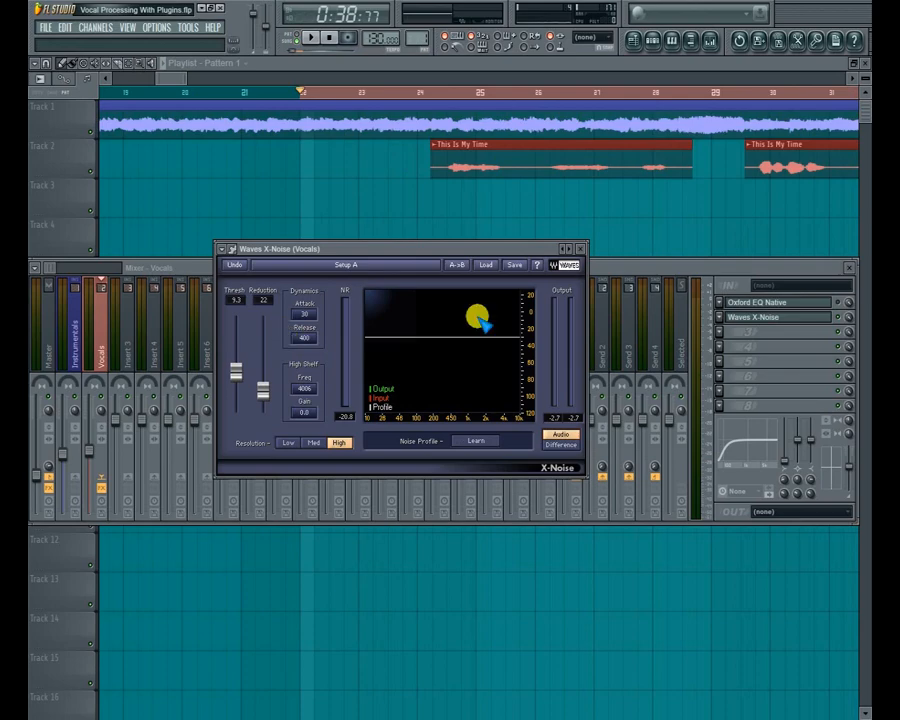
{"action": "left_click", "coordinate": [577, 248]}
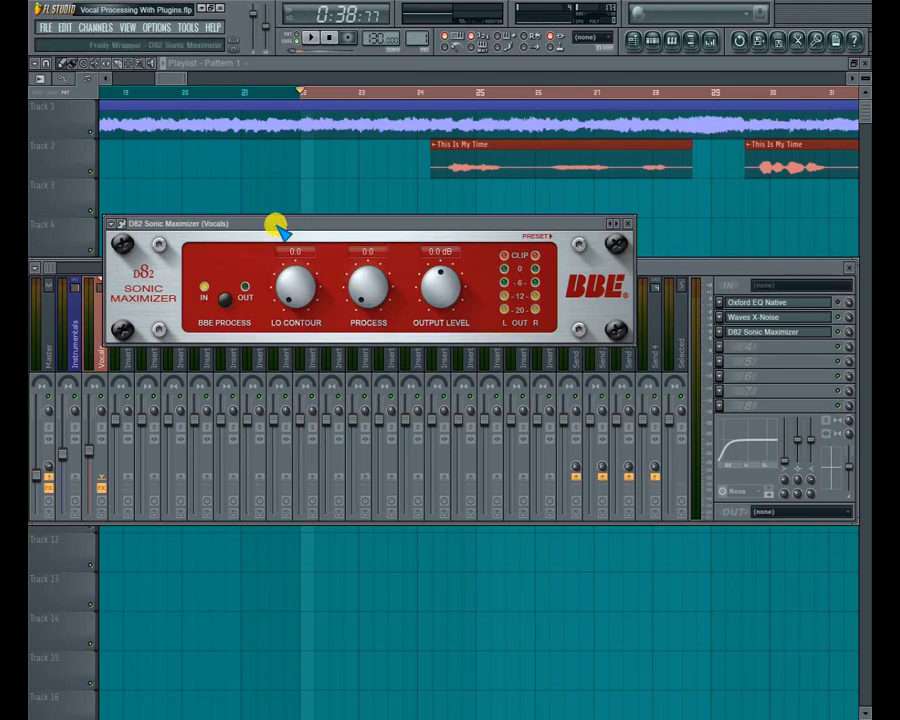
Move the D82 Sonic Maximizer window clear of the effect slots, set Process to 1.4, and close it
{"action": "left_click_drag", "start_coordinate": [279, 228], "coordinate": [326, 215]}
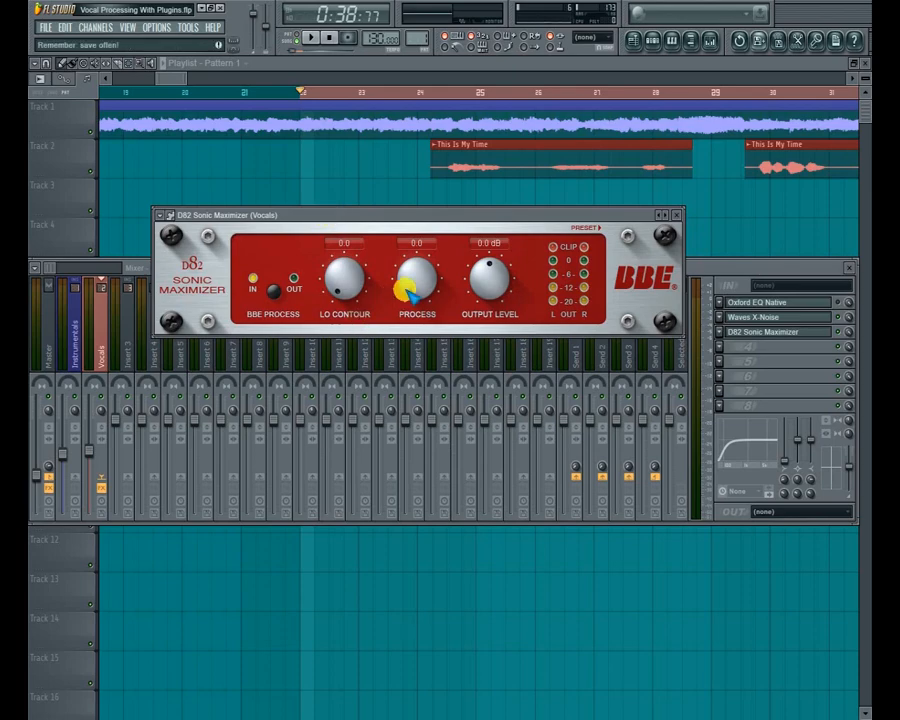
{"action": "left_click_drag", "start_coordinate": [410, 296], "coordinate": [403, 269]}
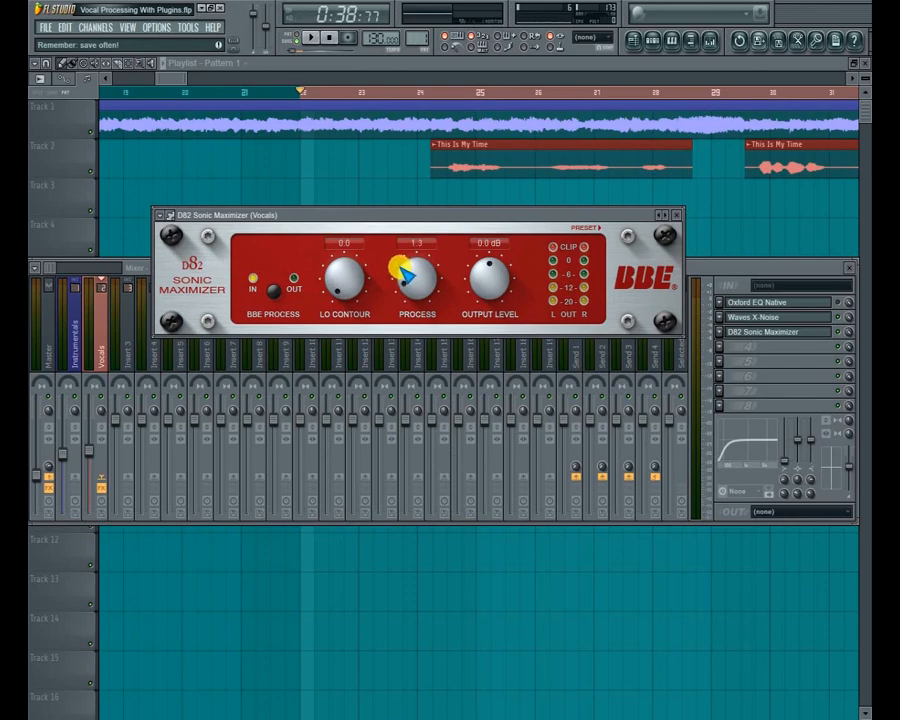
{"action": "left_click_drag", "start_coordinate": [400, 267], "coordinate": [402, 263]}
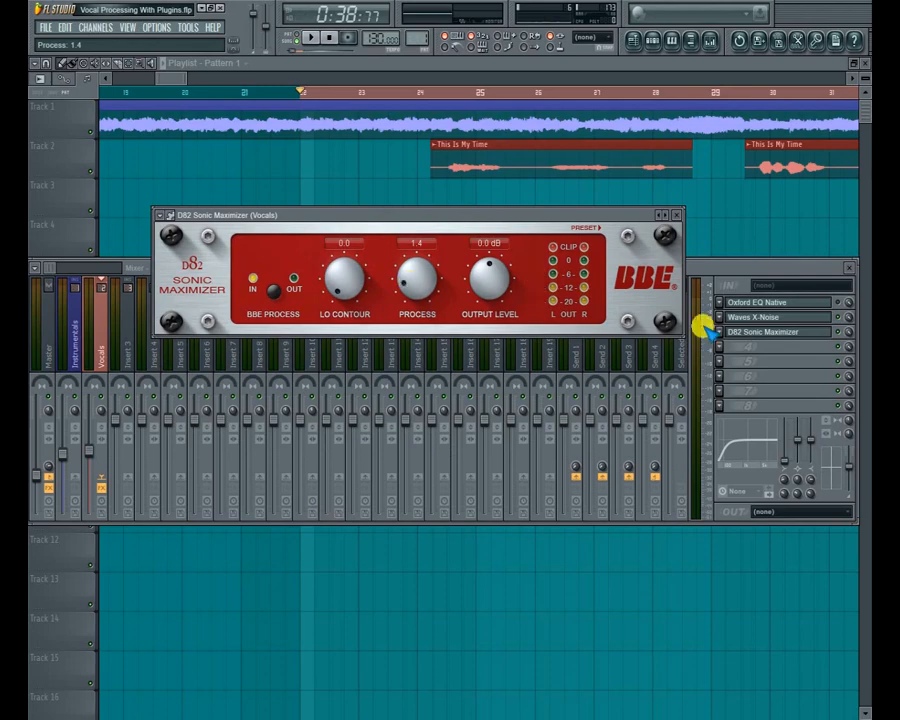
{"action": "left_click", "coordinate": [672, 214]}
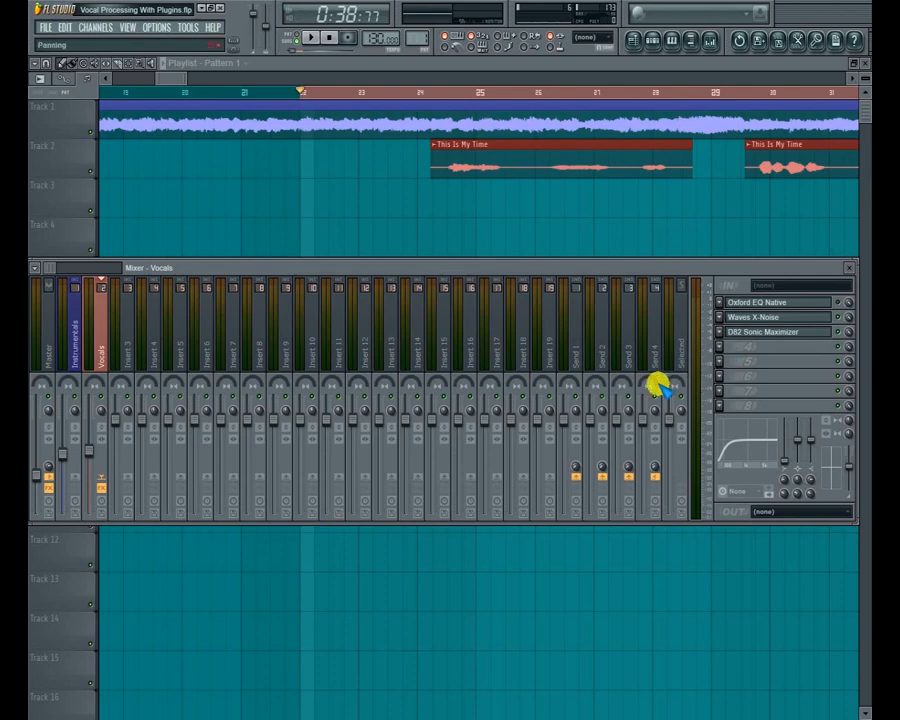
Play the song to hear the vocals through the Sonic Maximizer, stop it, and check the Waves X-Noise settings
{"action": "left_click", "coordinate": [310, 38]}
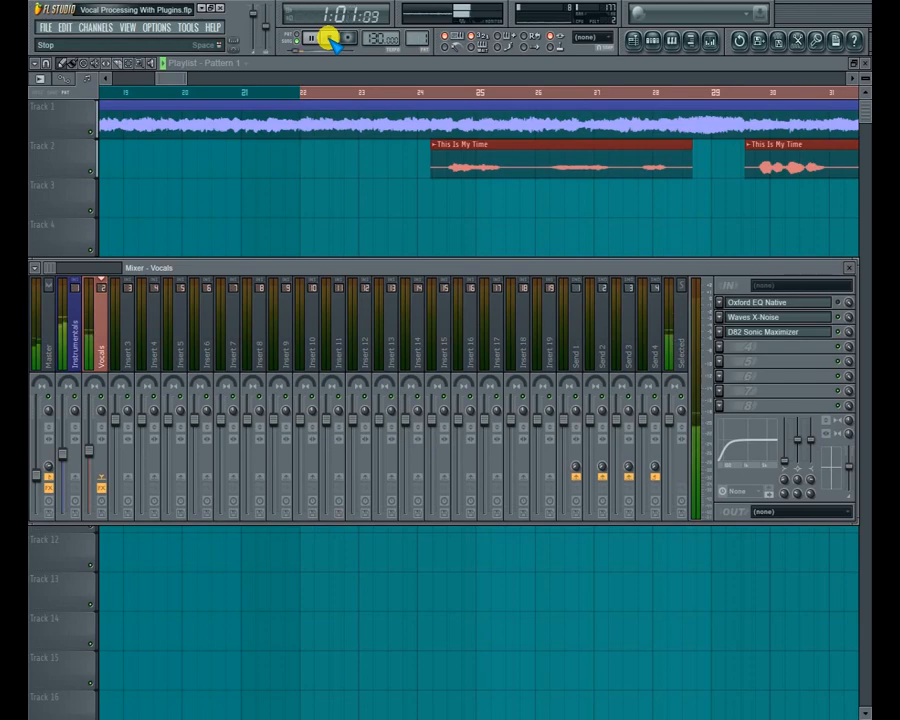
{"action": "left_click", "coordinate": [330, 40]}
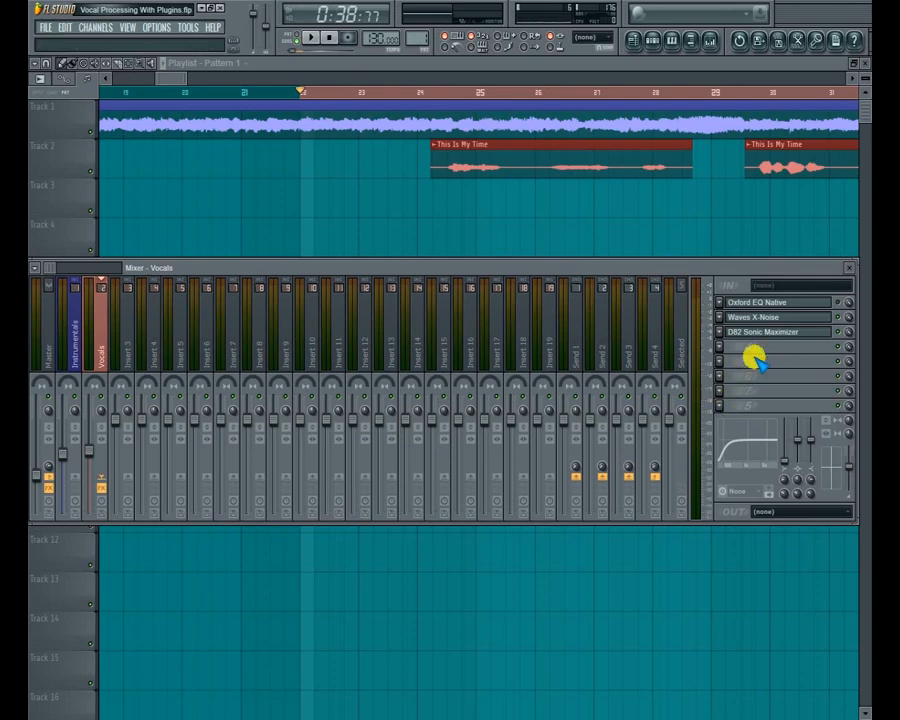
{"action": "left_click", "coordinate": [750, 317]}
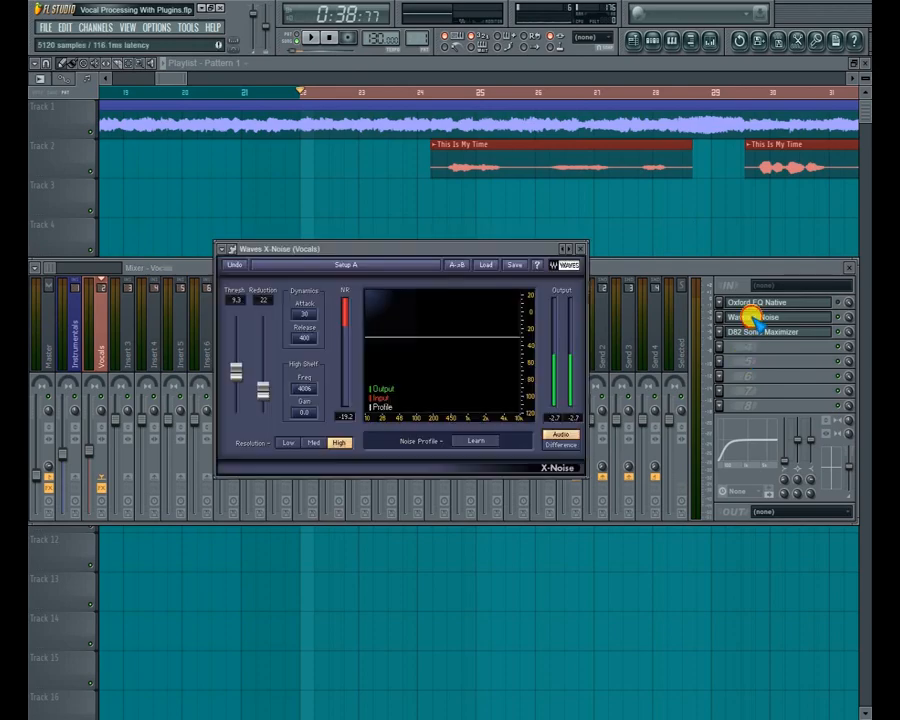
{"action": "left_click", "coordinate": [576, 249]}
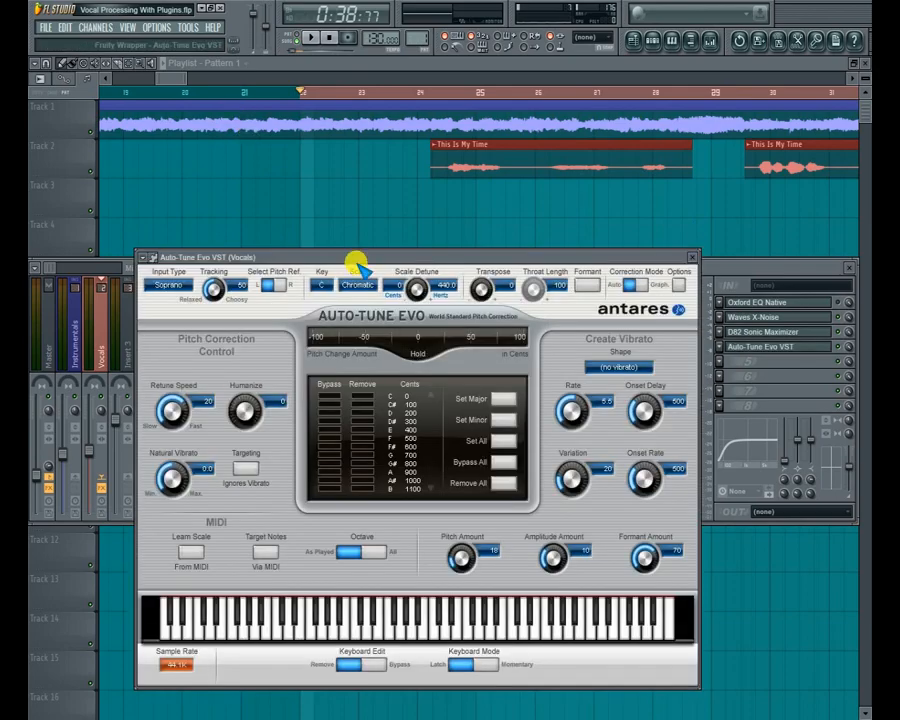
Set the scale of Auto-Tune Evo on the Vocals track to Major and close its window
{"action": "left_click", "coordinate": [744, 348]}
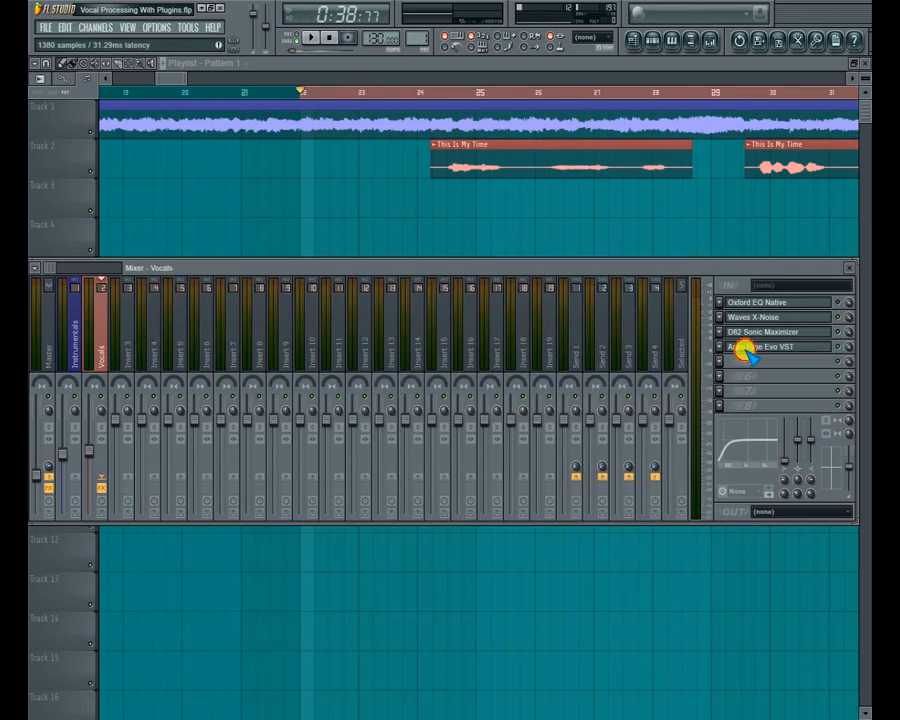
{"action": "left_click", "coordinate": [742, 348]}
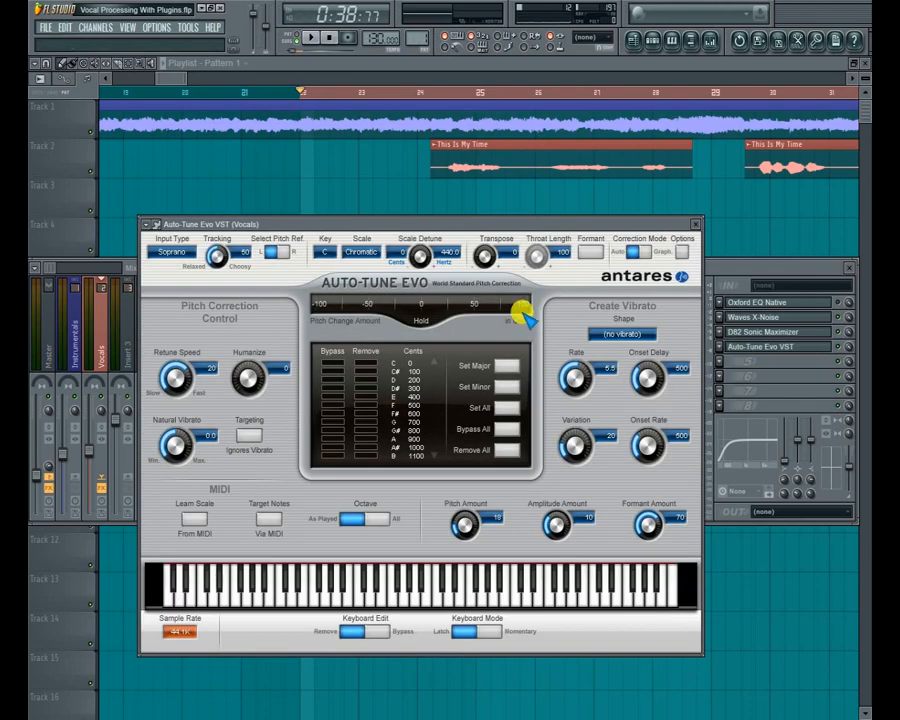
{"action": "left_click", "coordinate": [360, 252]}
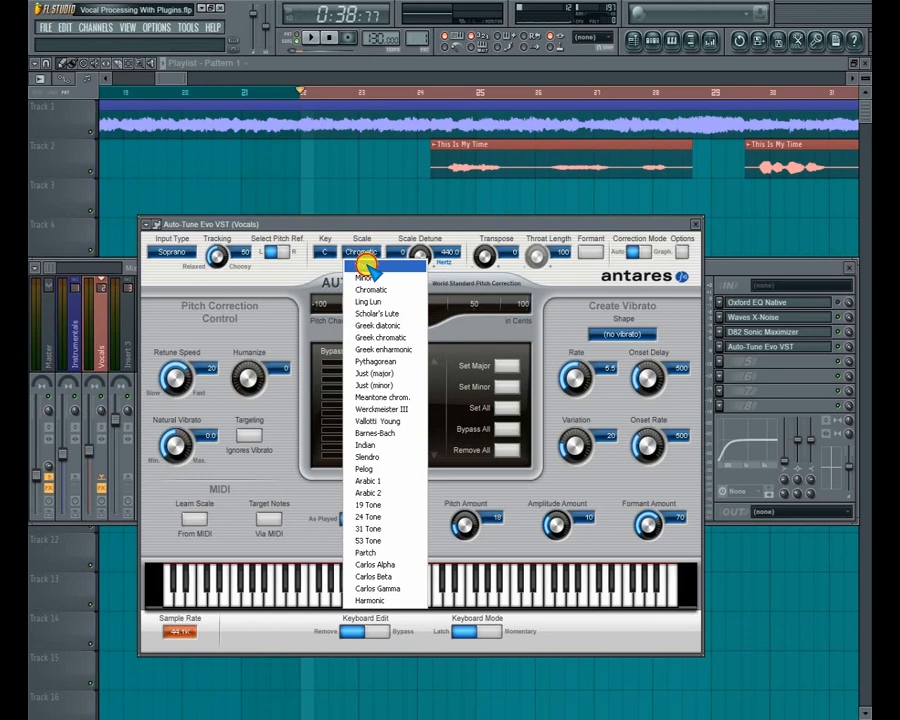
{"action": "left_click", "coordinate": [366, 264]}
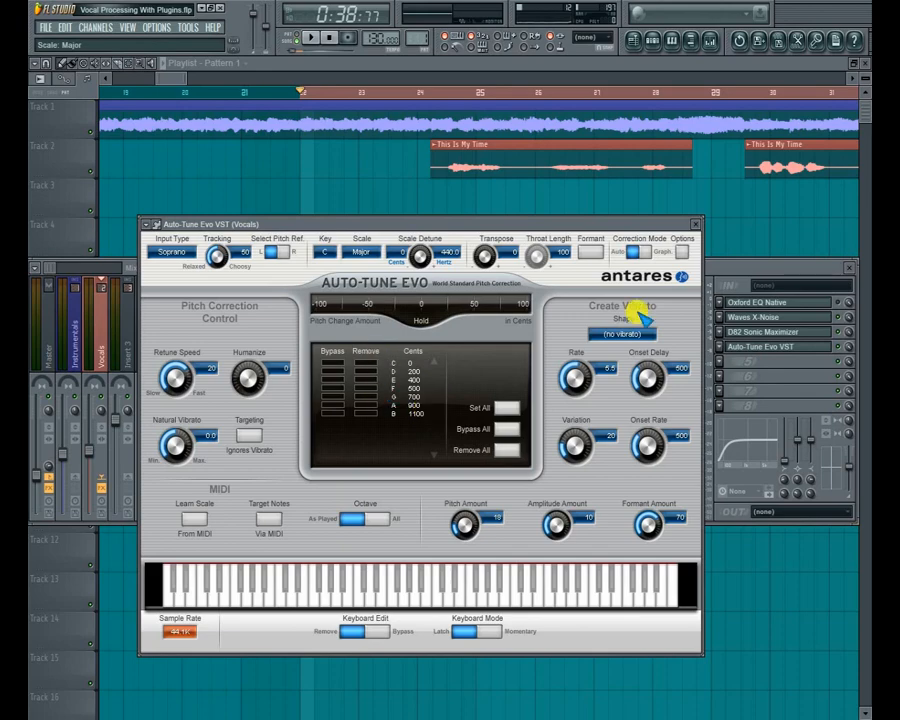
{"action": "left_click", "coordinate": [695, 224]}
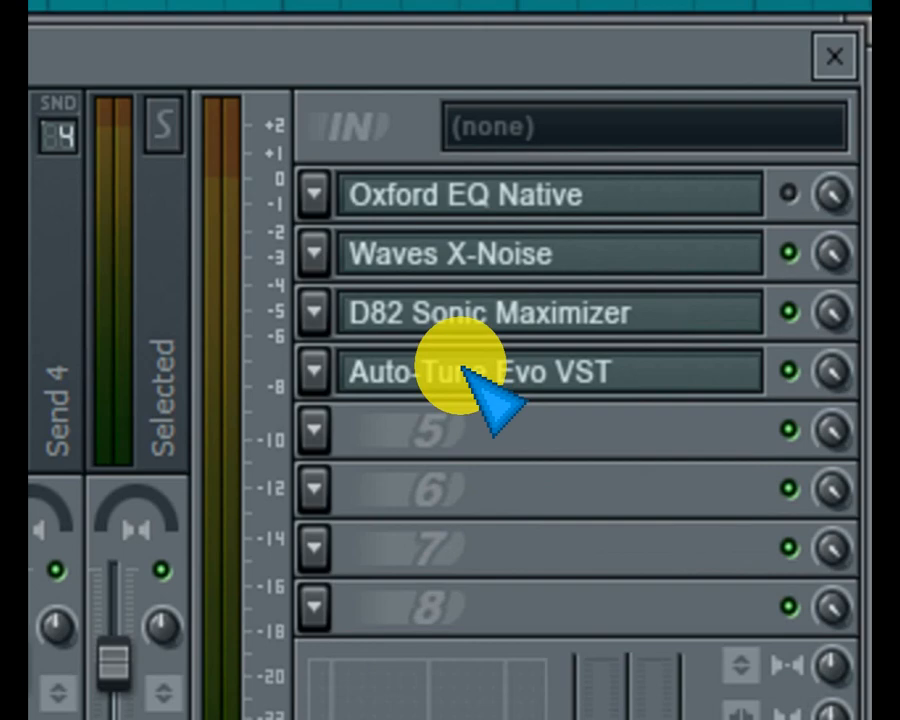
Look over Auto-Tune Evo and the alternative Auto-Tune EFX on the Vocals track, closing each plugin window after viewing
{"action": "left_click", "coordinate": [460, 368]}
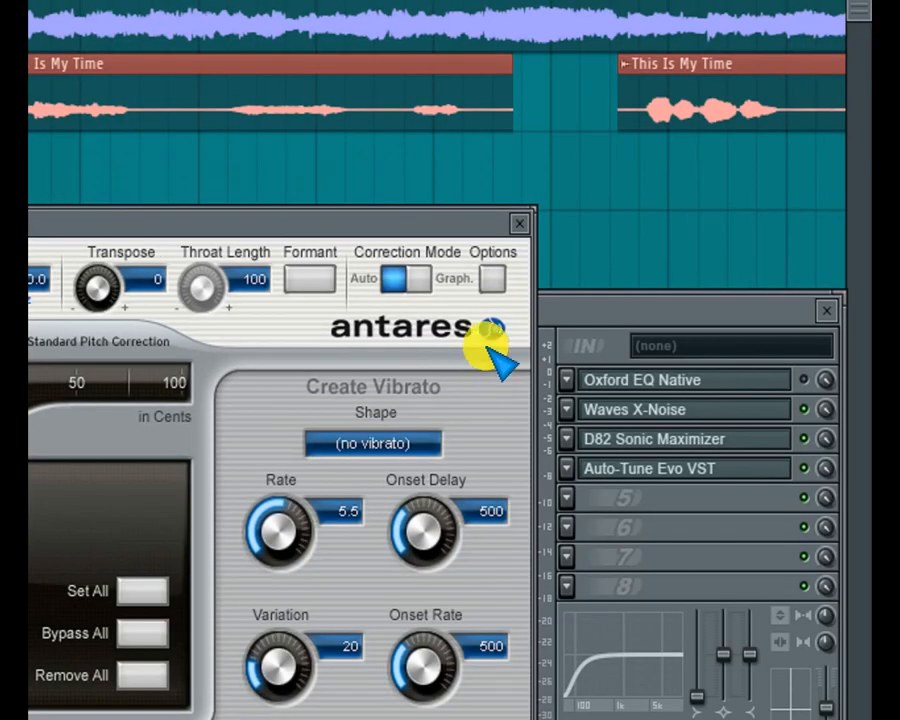
{"action": "left_click", "coordinate": [519, 222]}
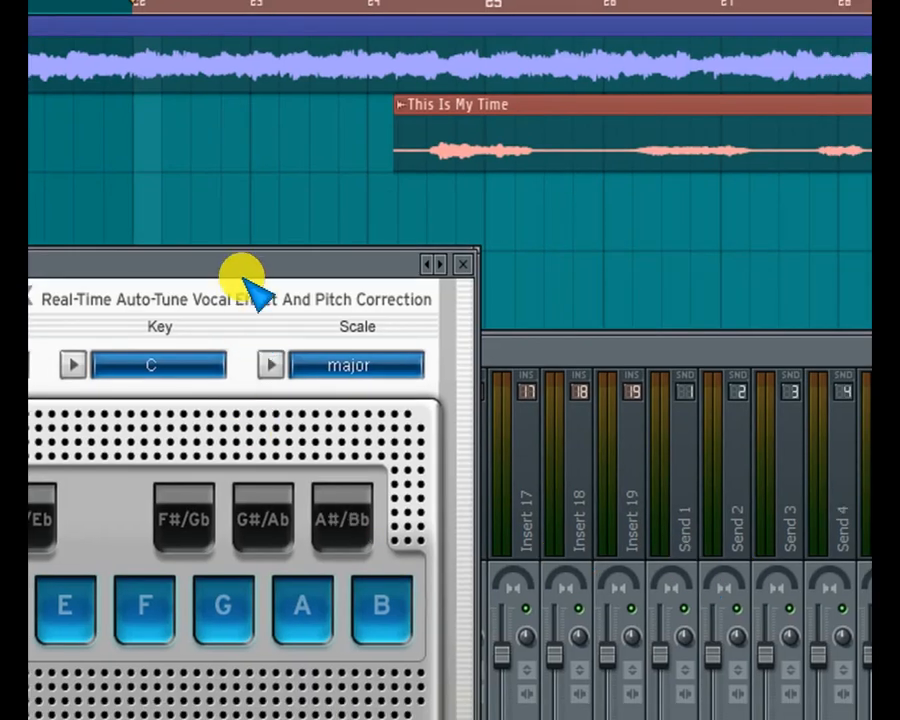
{"action": "left_click_drag", "start_coordinate": [247, 273], "coordinate": [557, 271]}
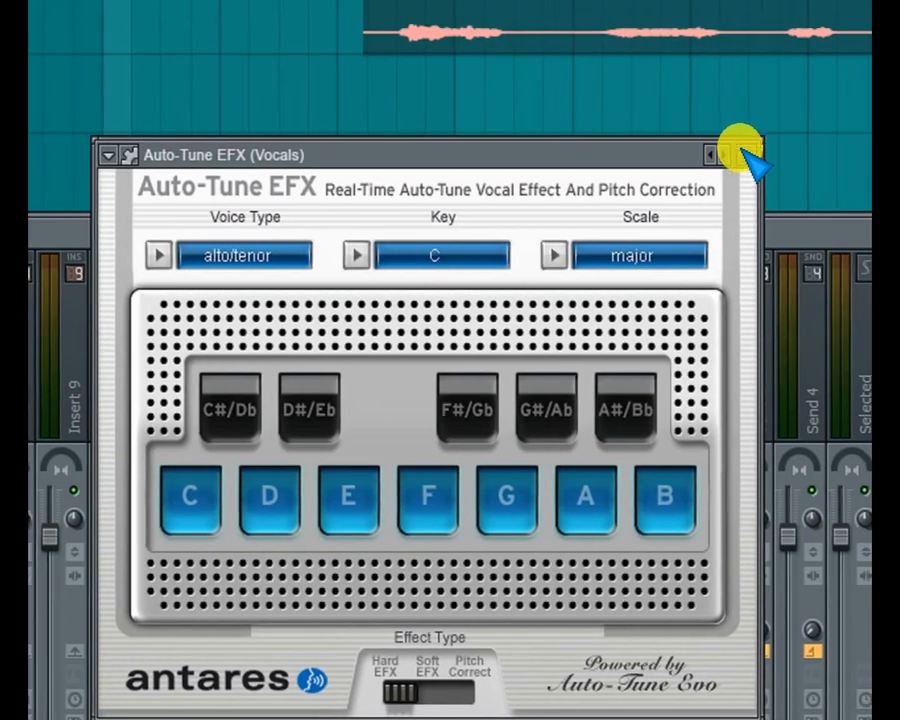
{"action": "left_click", "coordinate": [775, 26]}
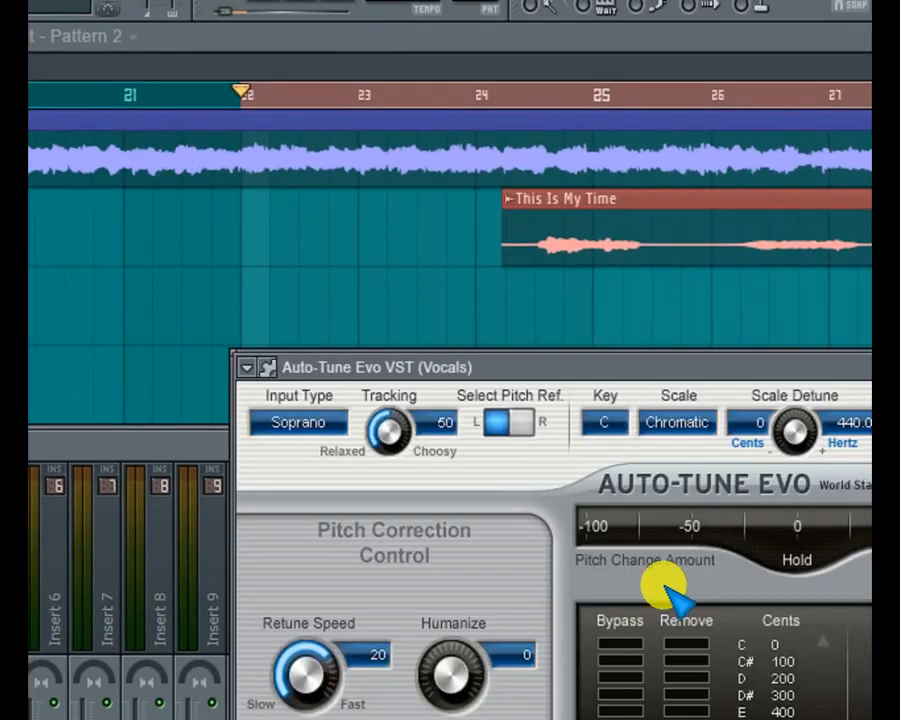
Set the reloaded Auto-Tune Evo's scale to Major, move its window to the middle of the workspace, and close it
{"action": "left_click", "coordinate": [676, 420]}
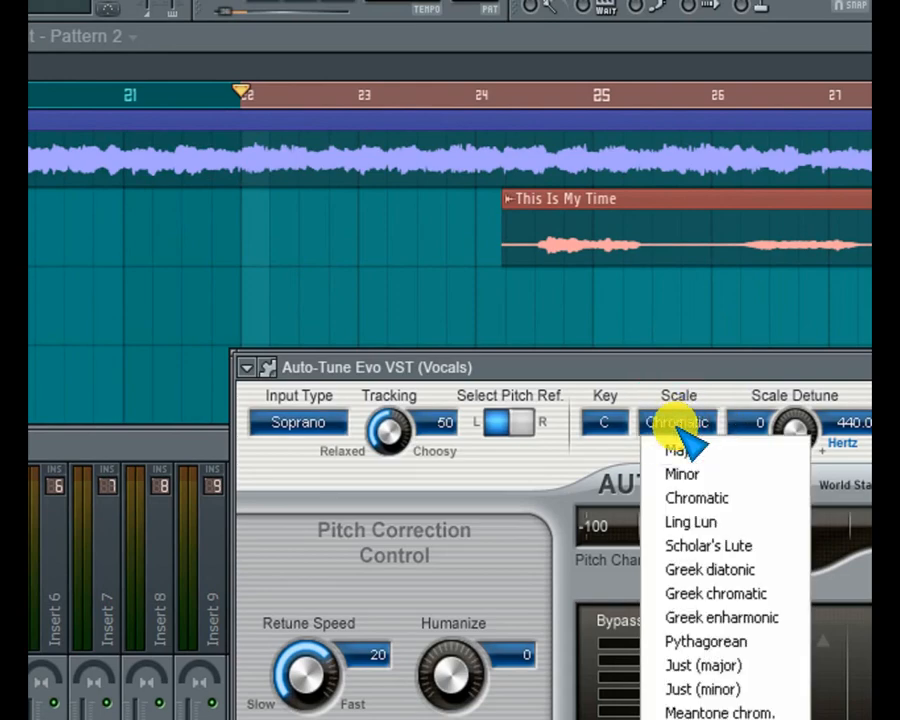
{"action": "left_click", "coordinate": [693, 449]}
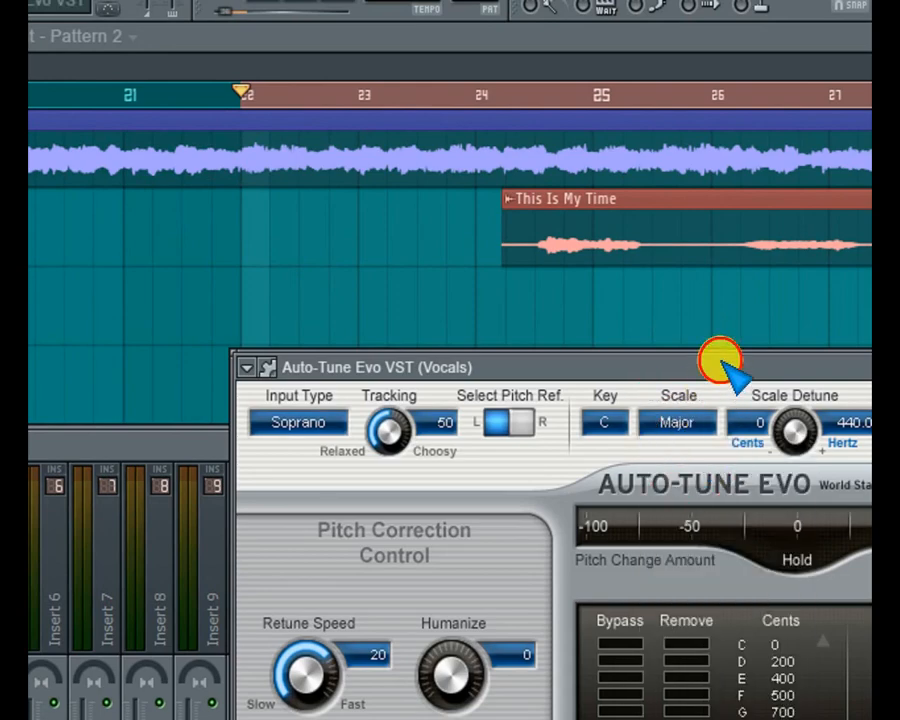
{"action": "left_click_drag", "start_coordinate": [720, 364], "coordinate": [486, 192]}
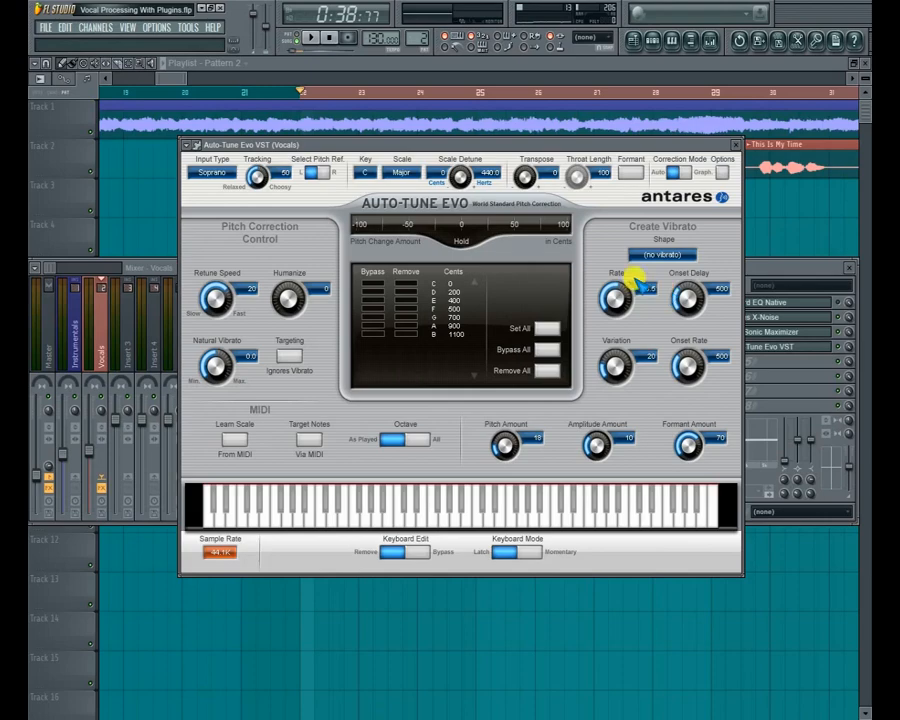
{"action": "left_click", "coordinate": [735, 142]}
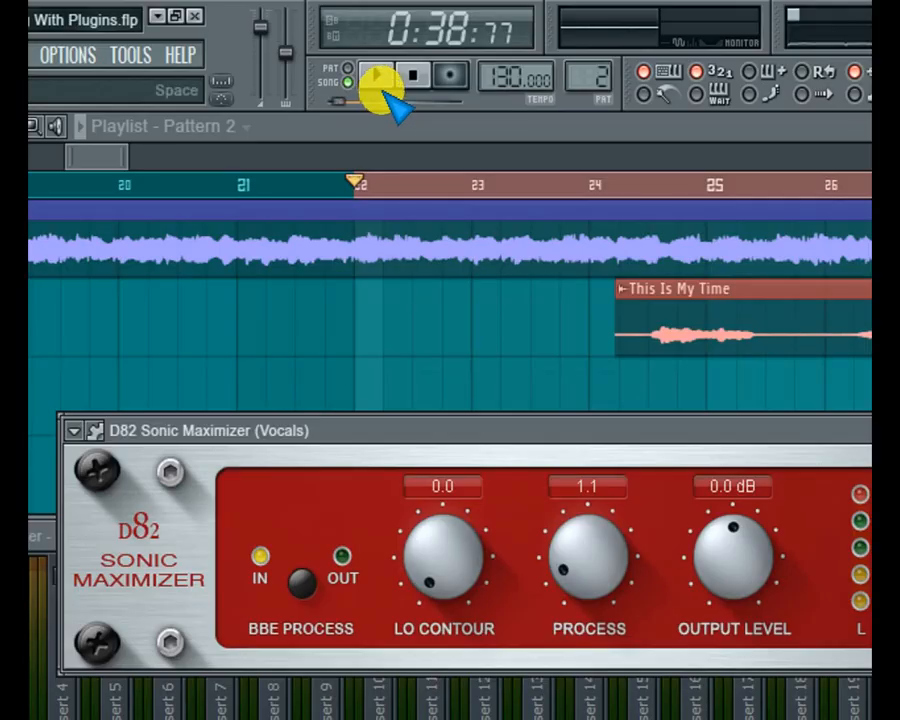
Play the song from bar 22, close the Sonic Maximizer, follow the processed vocals along the playlist to about bar 60, and stop playback
{"action": "left_click", "coordinate": [380, 76]}
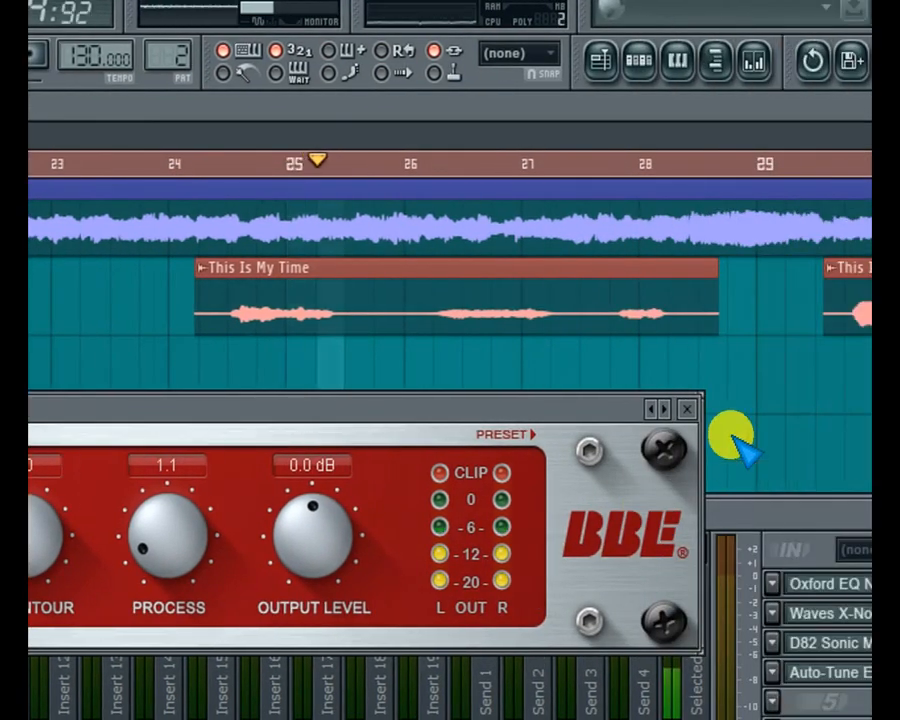
{"action": "left_click", "coordinate": [780, 409]}
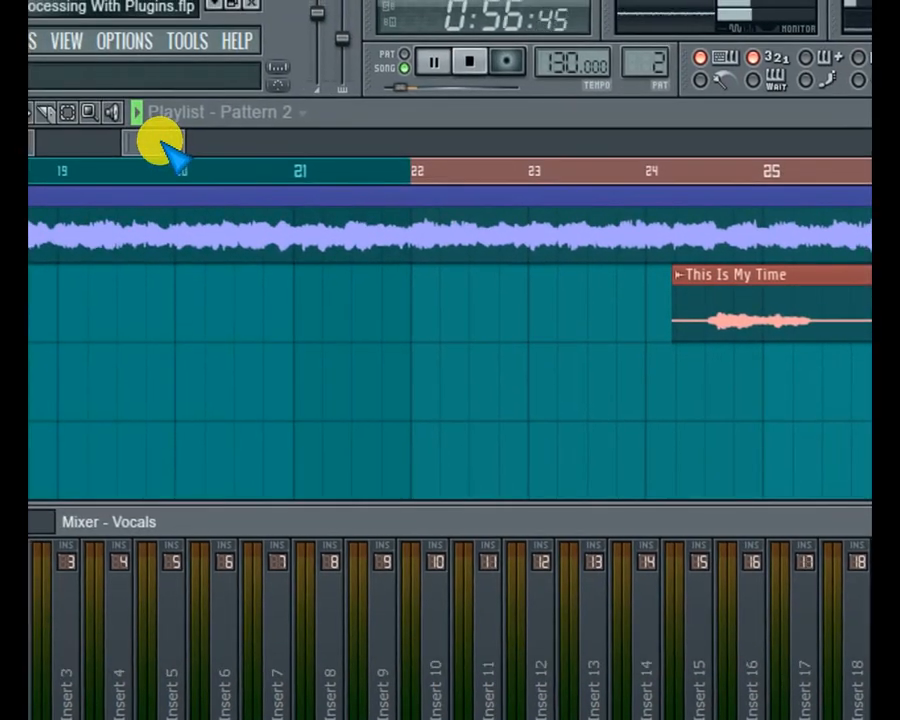
{"action": "left_click_drag", "start_coordinate": [163, 143], "coordinate": [211, 151]}
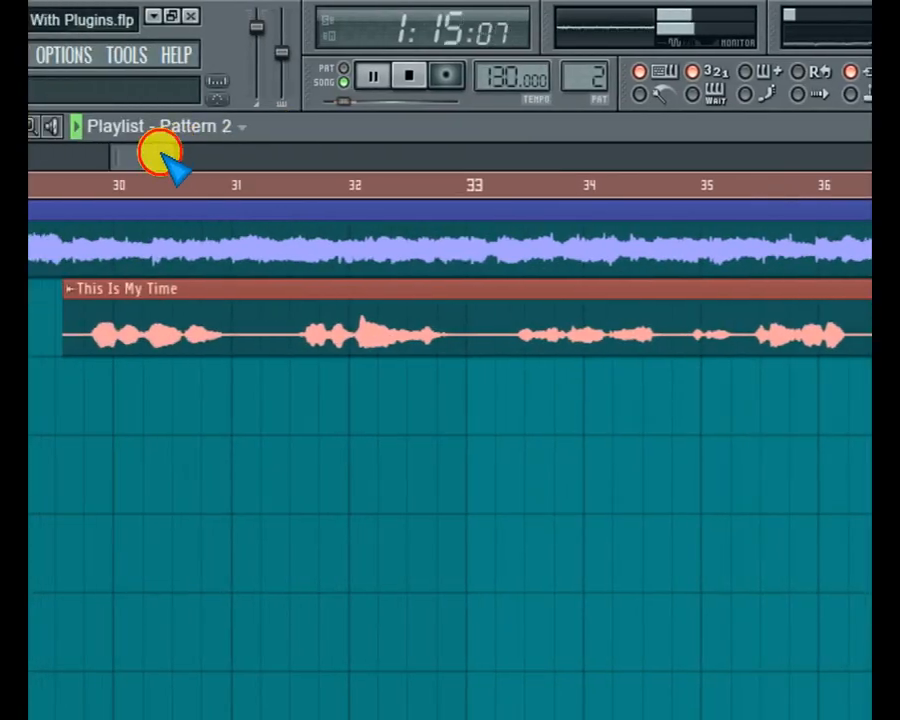
{"action": "left_click_drag", "start_coordinate": [168, 162], "coordinate": [237, 172]}
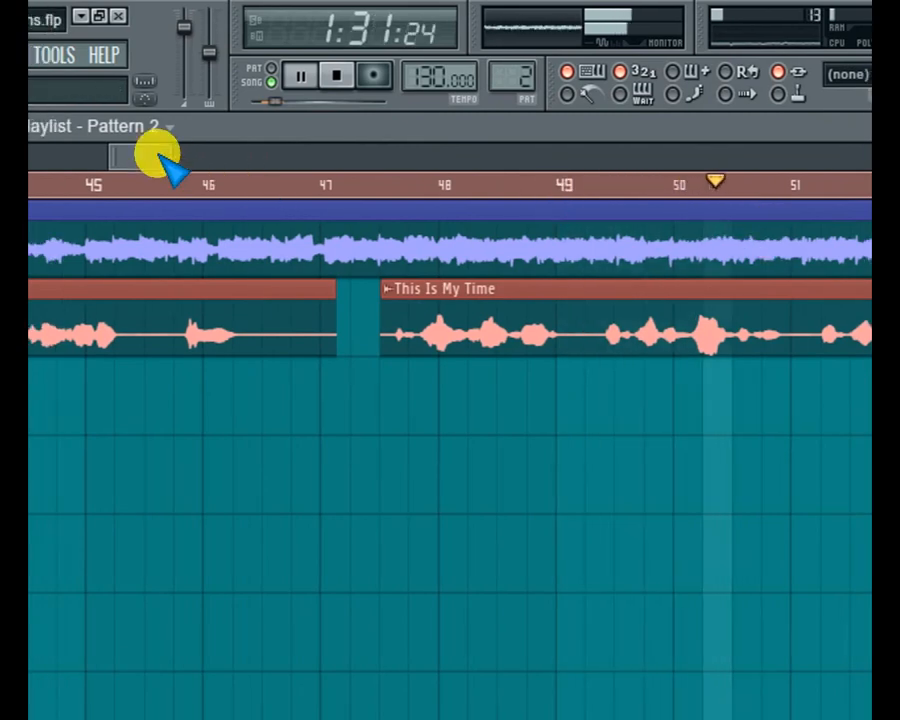
{"action": "left_click_drag", "start_coordinate": [127, 150], "coordinate": [190, 157]}
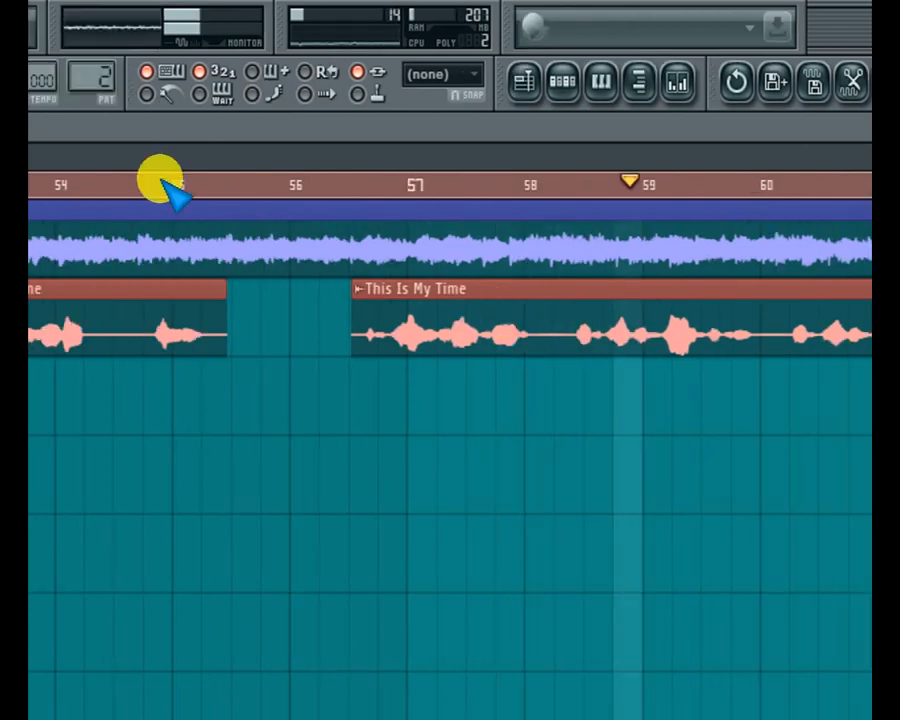
{"action": "mouse_move", "coordinate": [168, 156]}
{"action": "left_mouse_down"}
{"action": "mouse_move", "coordinate": [250, 154]}
{"action": "mouse_move", "coordinate": [184, 148]}
{"action": "left_mouse_up"}
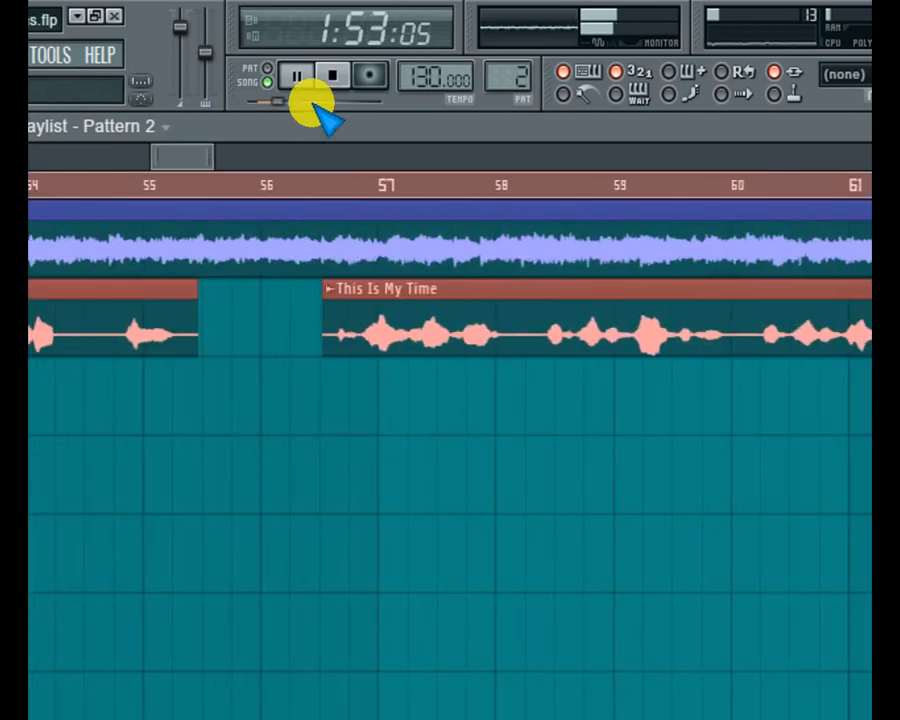
{"action": "left_click", "coordinate": [333, 76]}
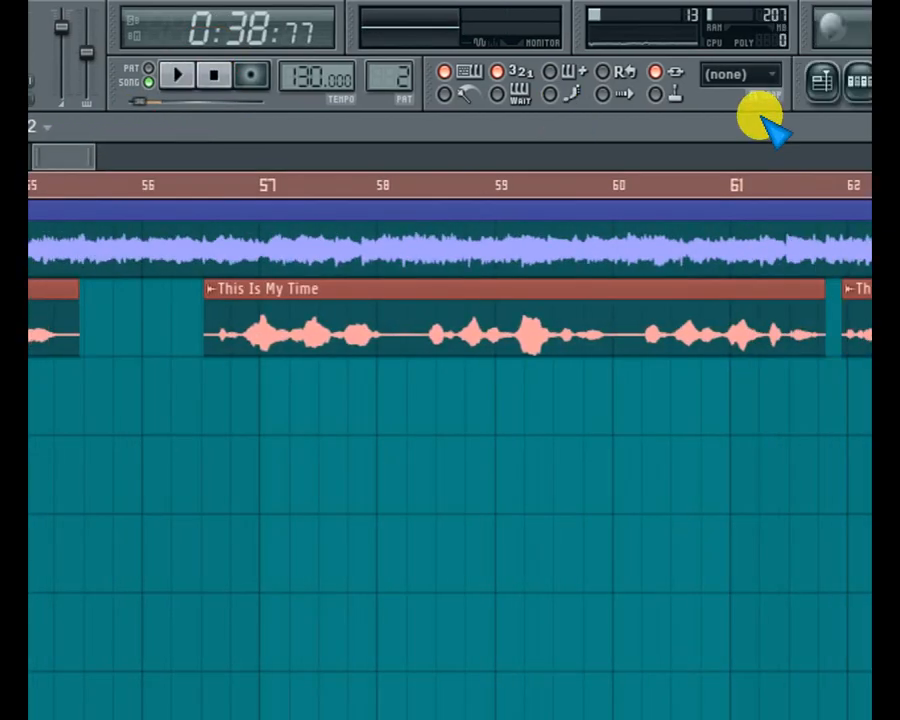
Add Waves SuperTap 2-Taps Mod to the Vocals mixer track and load its Vocal exciter factory preset
{"action": "left_click", "coordinate": [724, 86]}
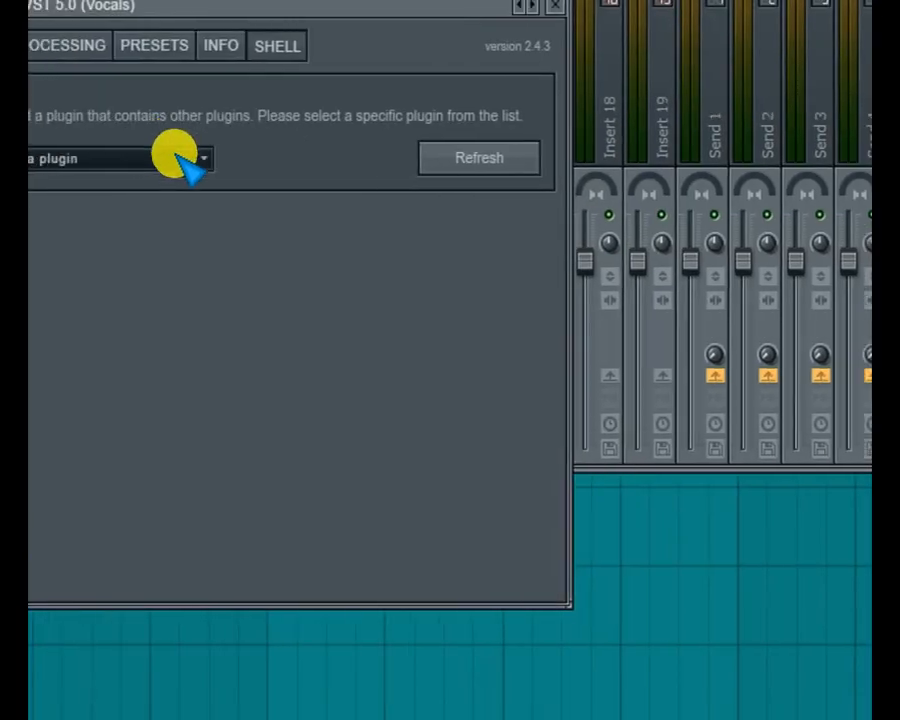
{"action": "left_click", "coordinate": [160, 160]}
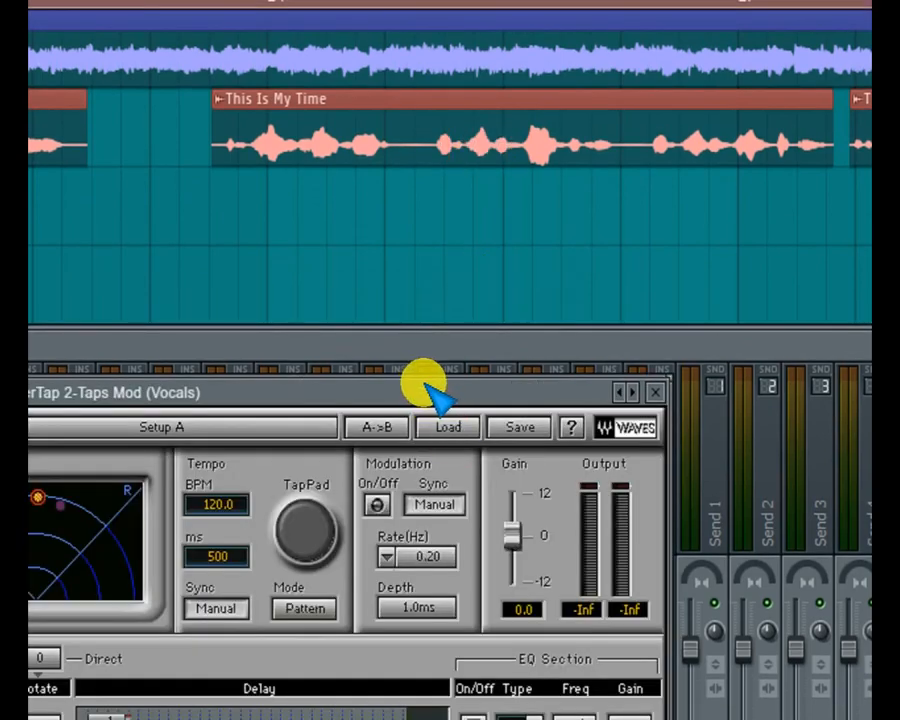
{"action": "left_click_drag", "start_coordinate": [429, 388], "coordinate": [597, 238]}
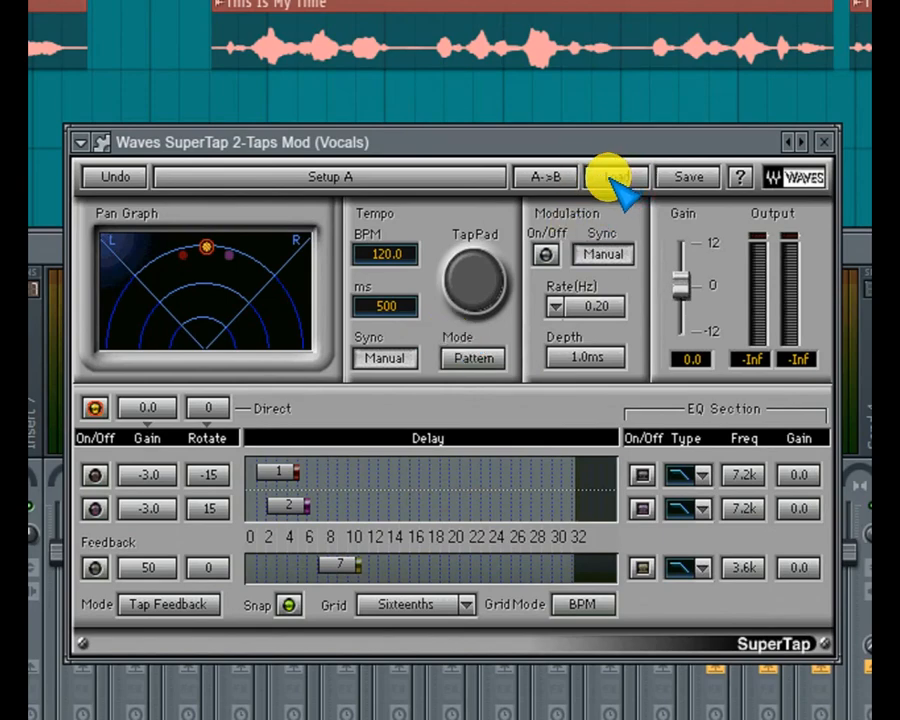
{"action": "left_click", "coordinate": [610, 180]}
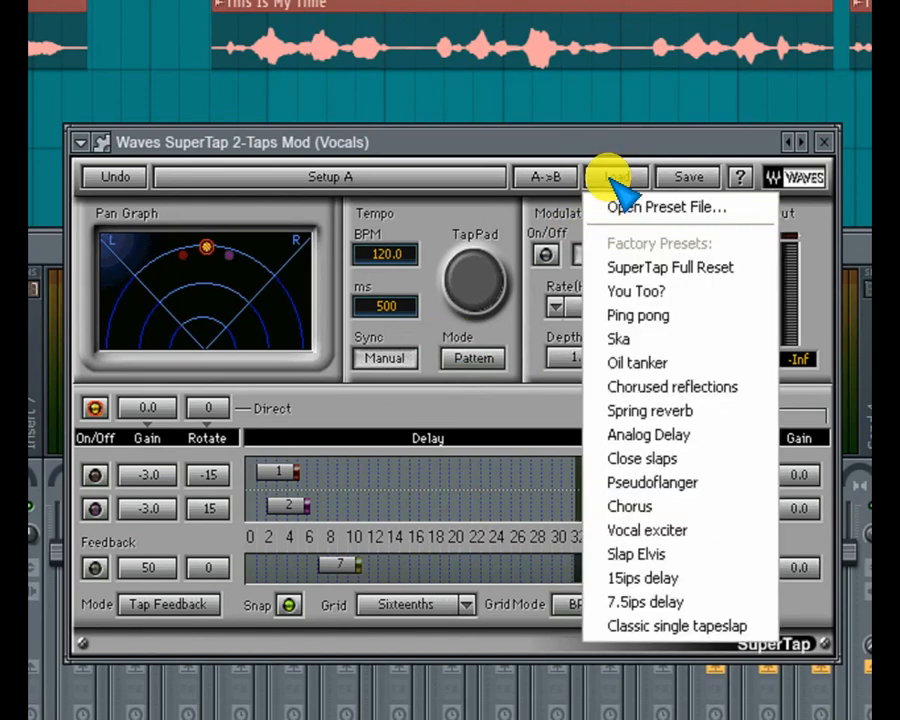
{"action": "left_click", "coordinate": [648, 530]}
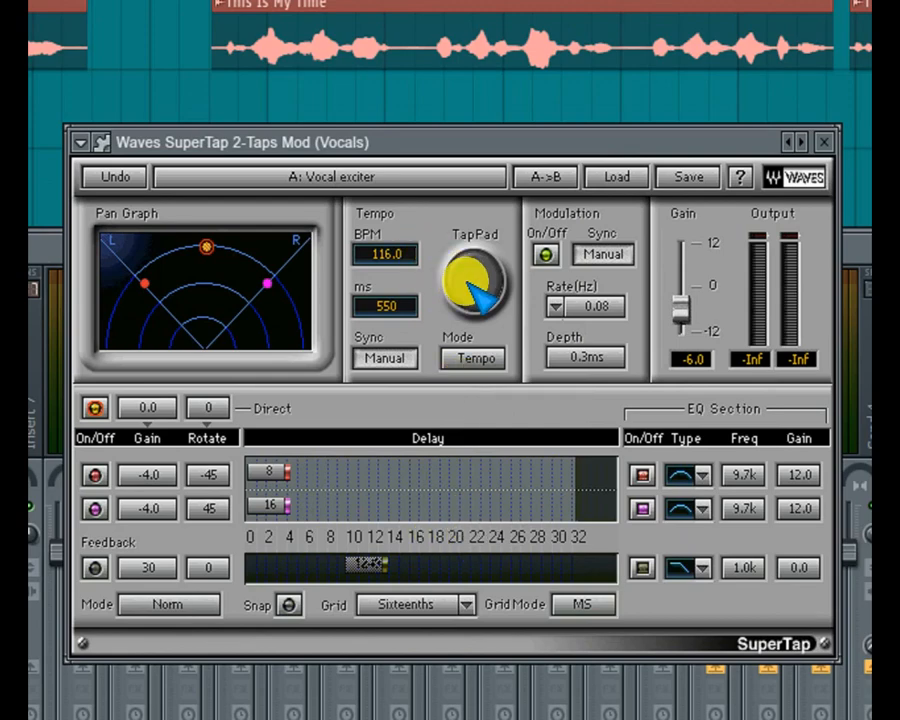
Try tapping in a tempo for SuperTap, and set its BPM to 72
{"action": "left_click", "coordinate": [467, 283]}
{"action": "left_click", "coordinate": [470, 285]}
{"action": "left_click", "coordinate": [472, 286]}
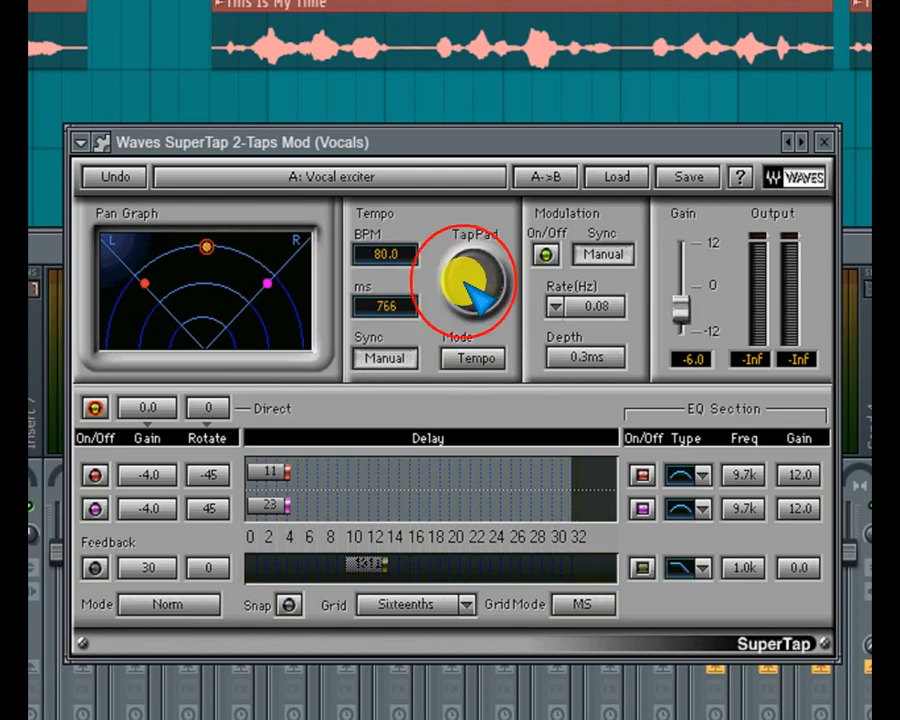
{"action": "left_click", "coordinate": [406, 256]}
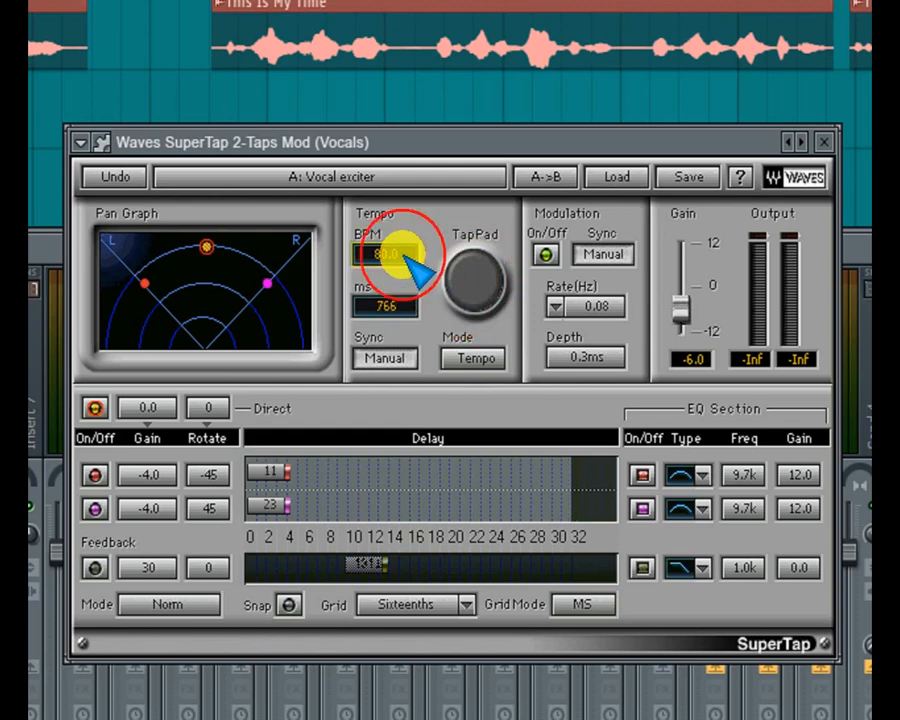
{"action": "type", "text": "7"}
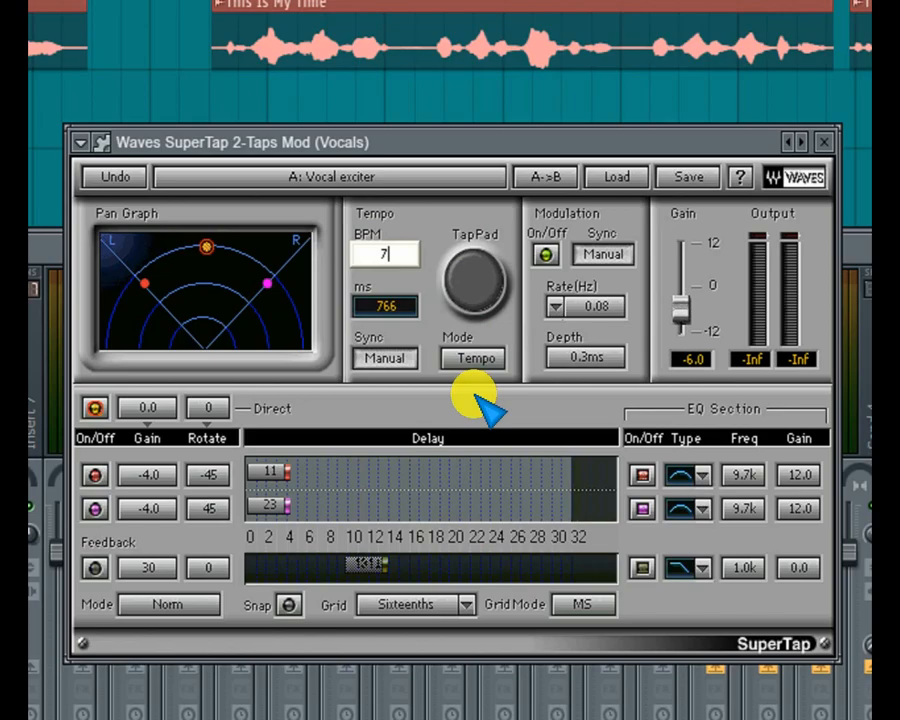
{"action": "type", "text": "2"}
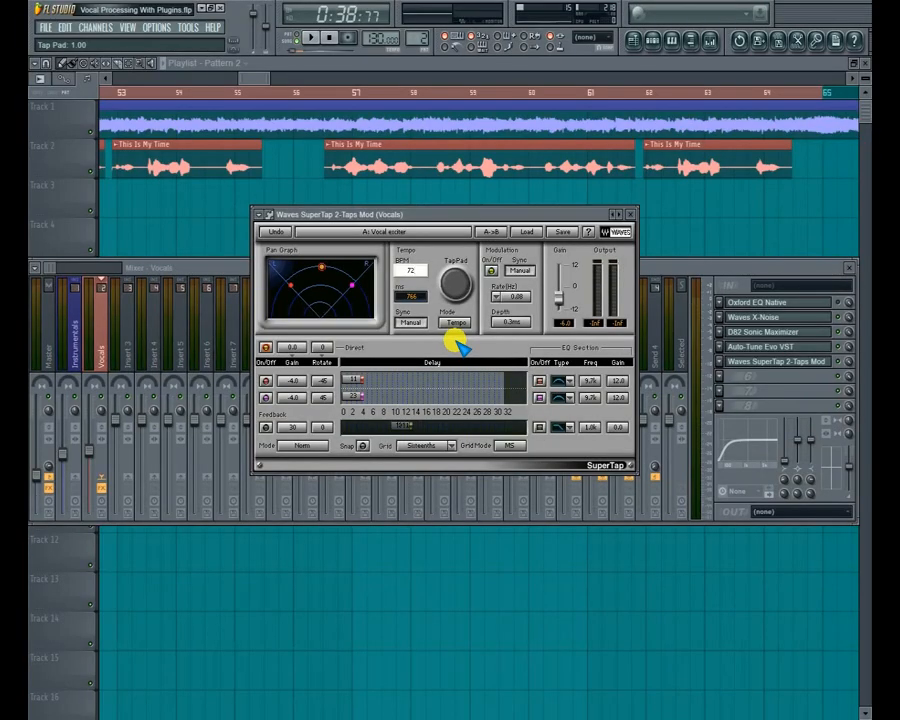
{"action": "key", "text": "Return"}
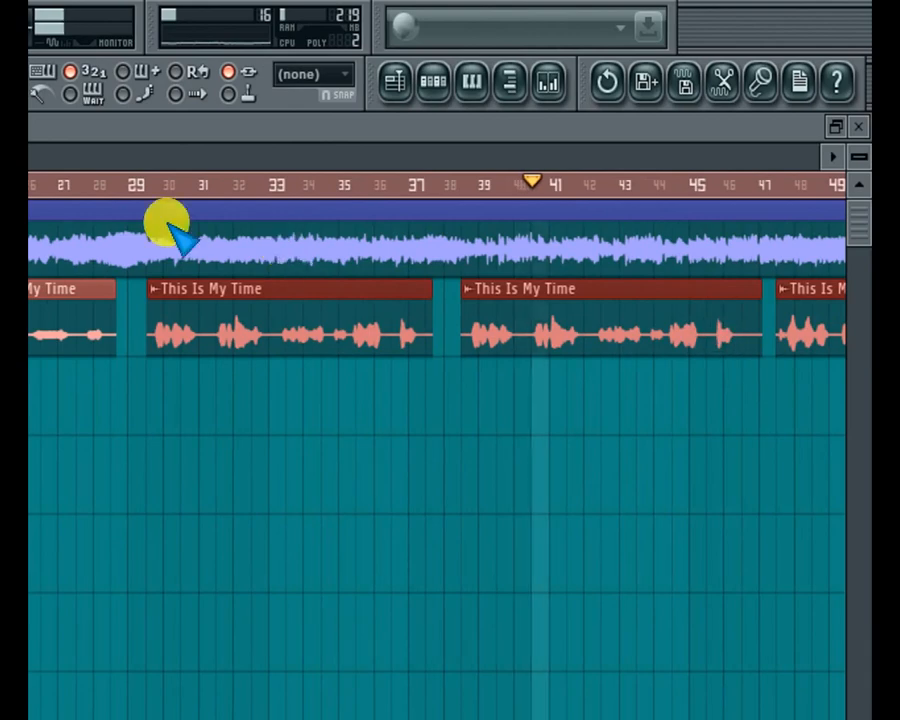
Stop playback and load EchoBoy into effect slot 6 of the Vocals mixer track
{"action": "left_click", "coordinate": [138, 76]}
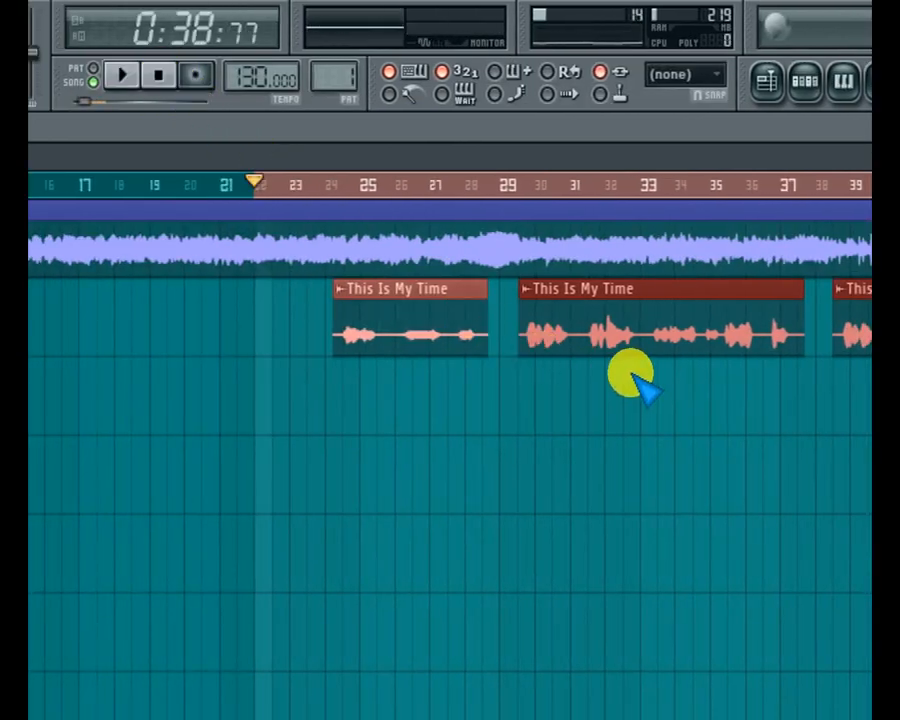
{"action": "left_click", "coordinate": [763, 88]}
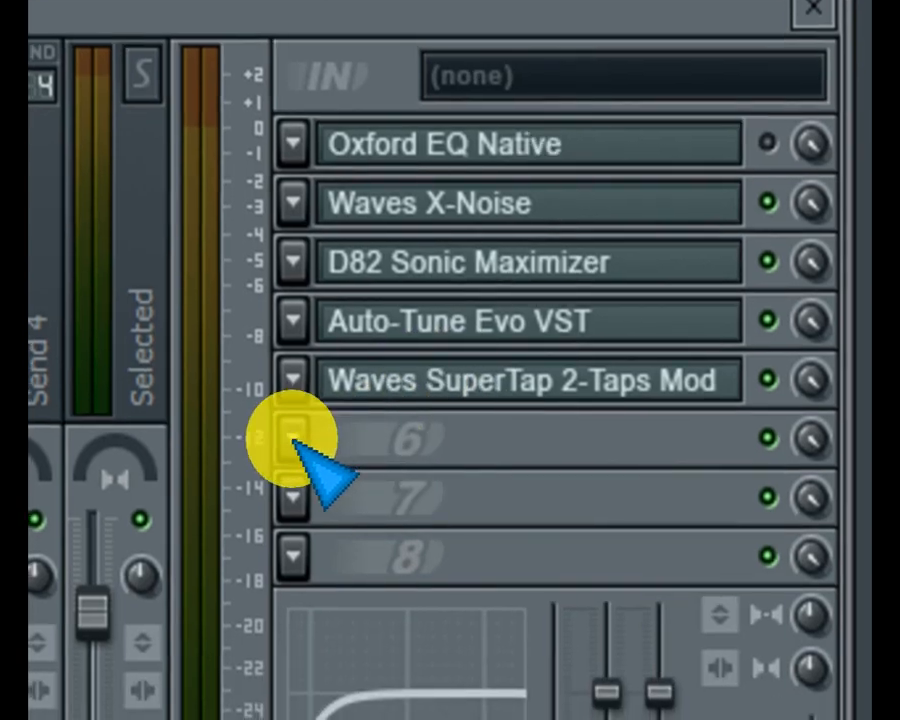
{"action": "left_click", "coordinate": [293, 441]}
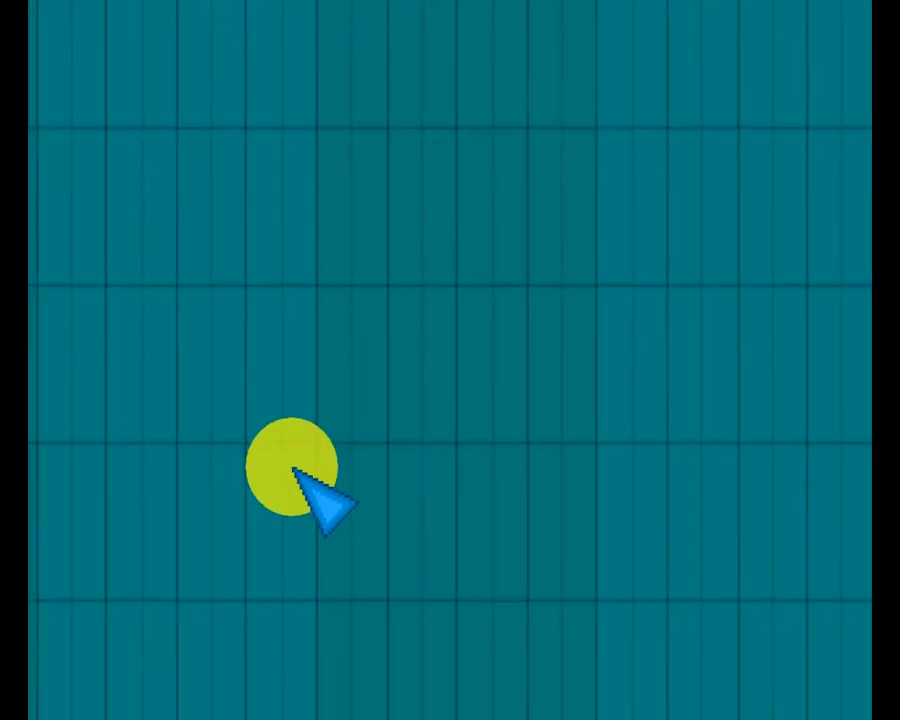
{"action": "left_click", "coordinate": [292, 478]}
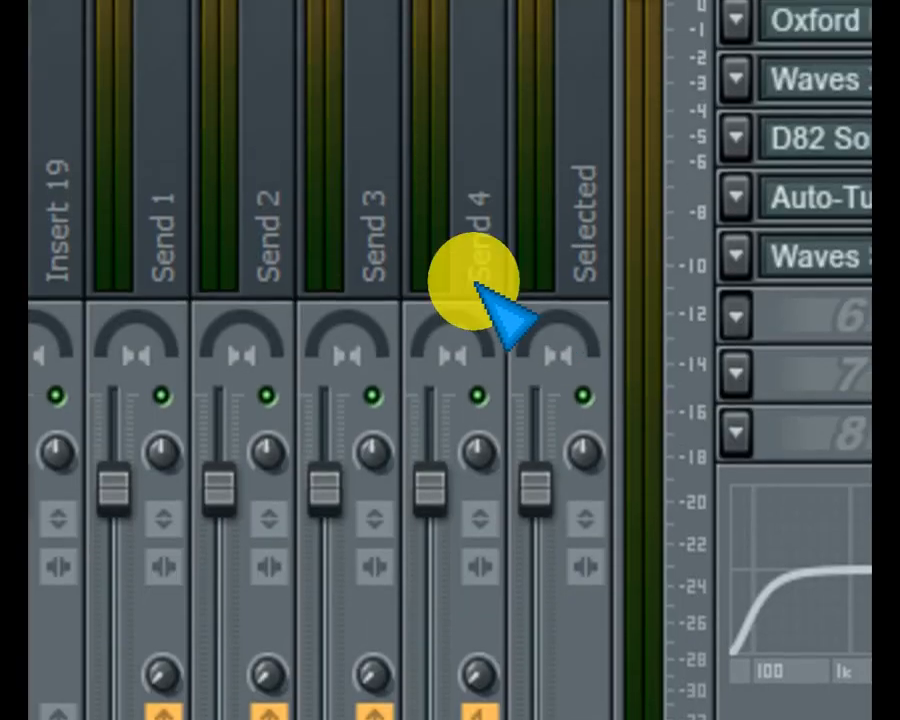
{"action": "left_click", "coordinate": [472, 284]}
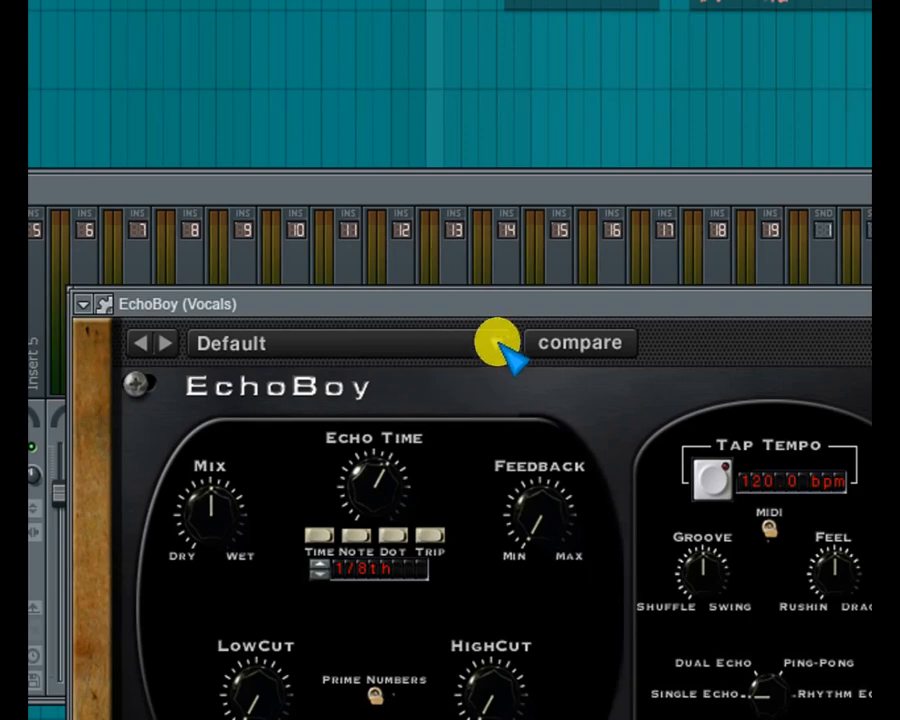
Load EchoBoy's ClassicAnalogDelay preset from the Vocal category and change its echo style to Telephone
{"action": "left_click", "coordinate": [497, 343]}
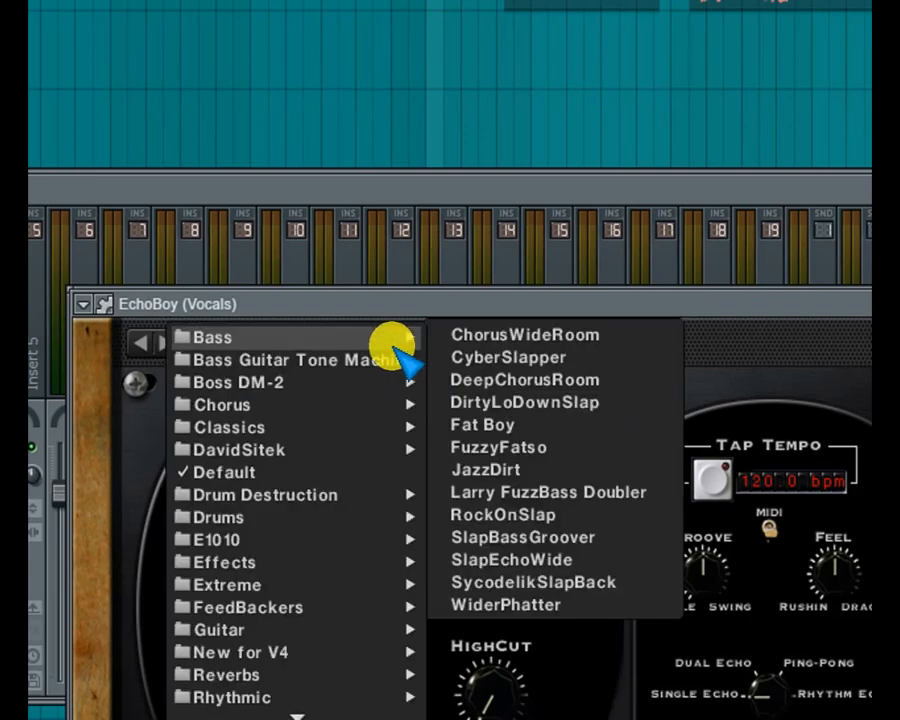
{"action": "mouse_move", "coordinate": [290, 562]}
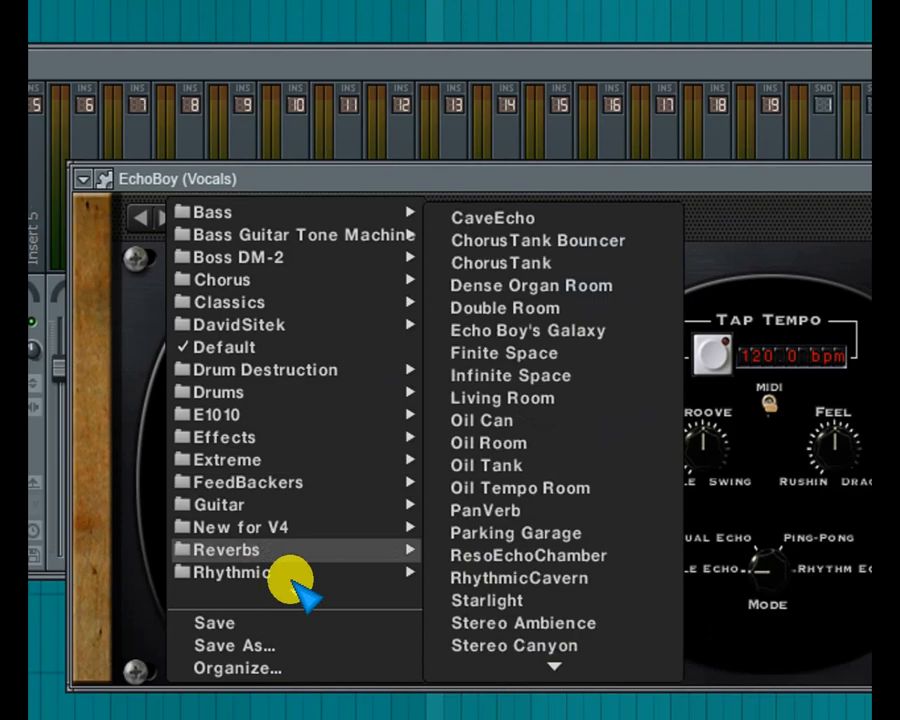
{"action": "mouse_move", "coordinate": [297, 716]}
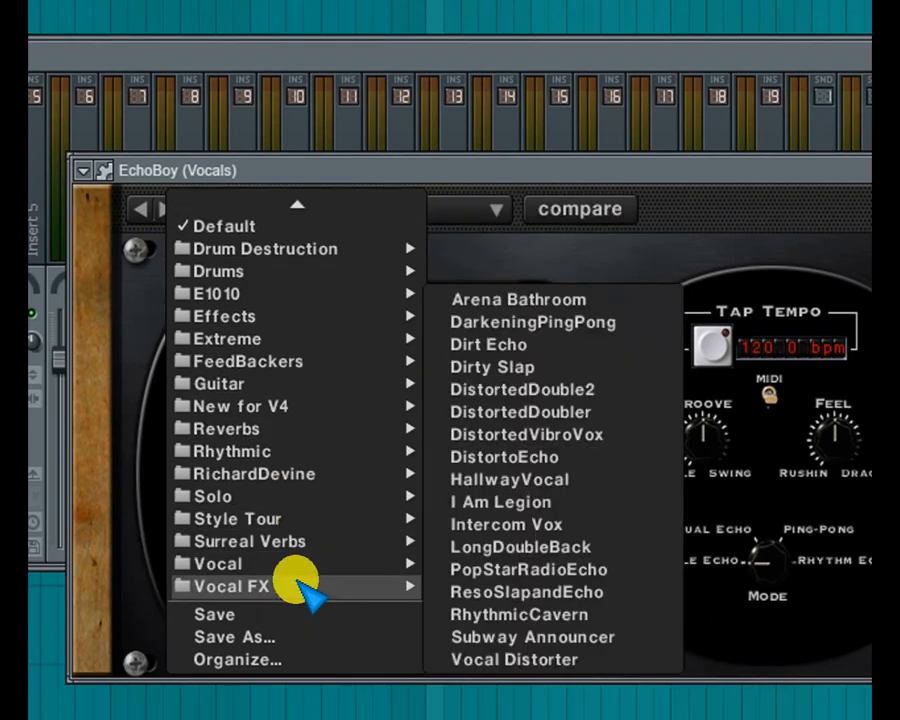
{"action": "mouse_move", "coordinate": [298, 570]}
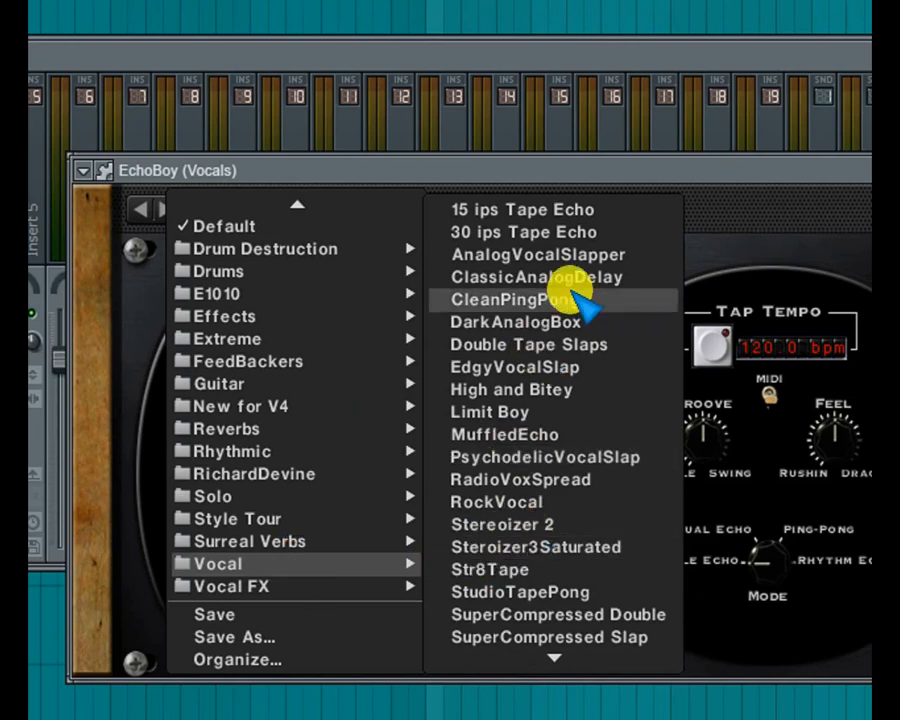
{"action": "left_click", "coordinate": [570, 280]}
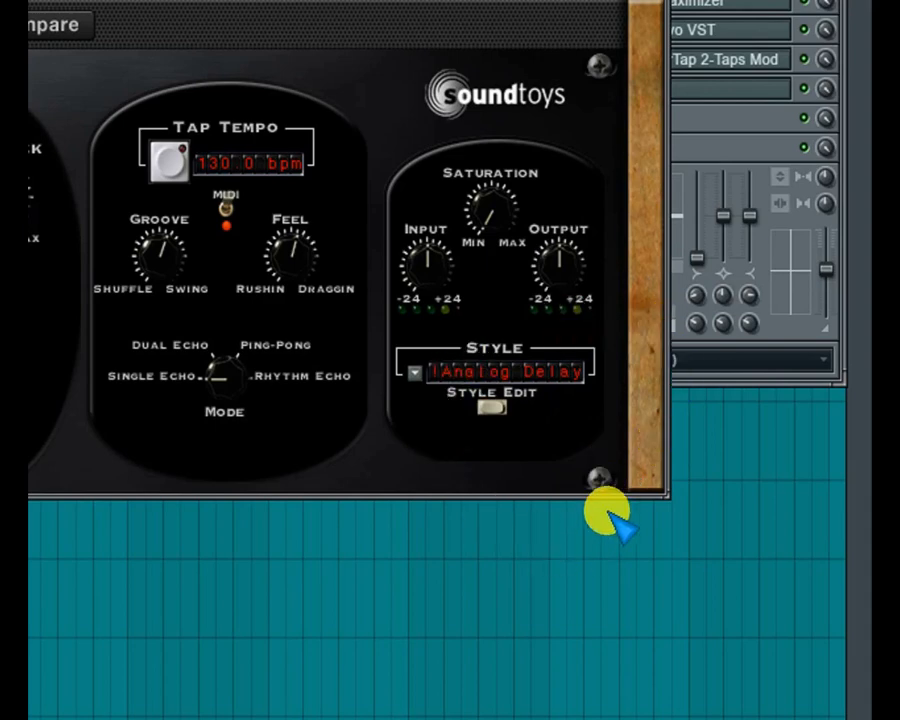
{"action": "left_click", "coordinate": [520, 374]}
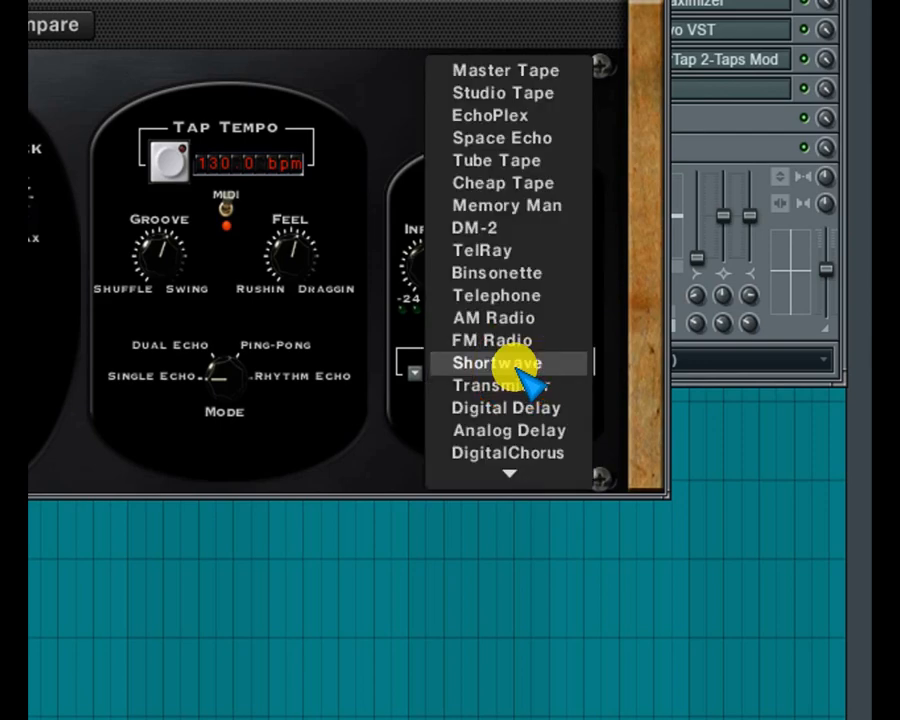
{"action": "left_click", "coordinate": [512, 296]}
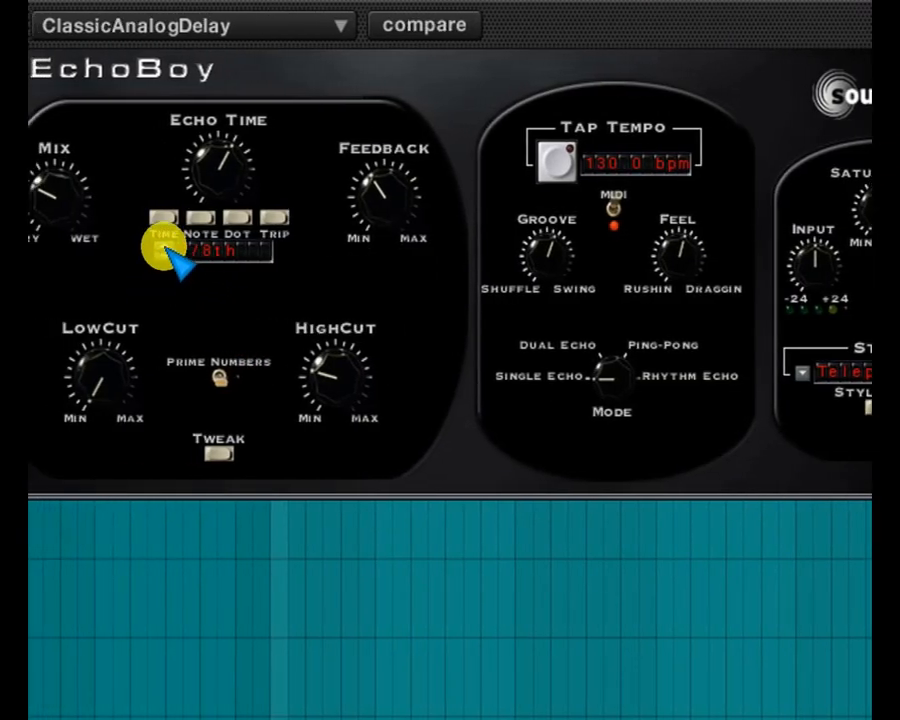
Mute the instrumental on Track 1 and step EchoBoy's echo time through the 1/4 and 1/2 note values
{"action": "left_click", "coordinate": [165, 248]}
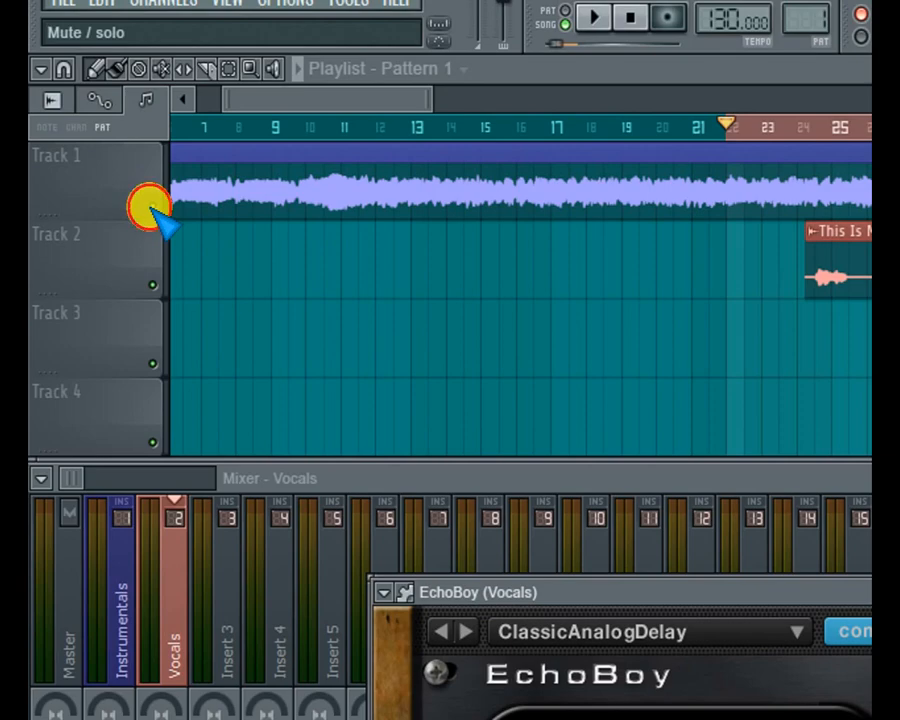
{"action": "key", "text": "F9"}
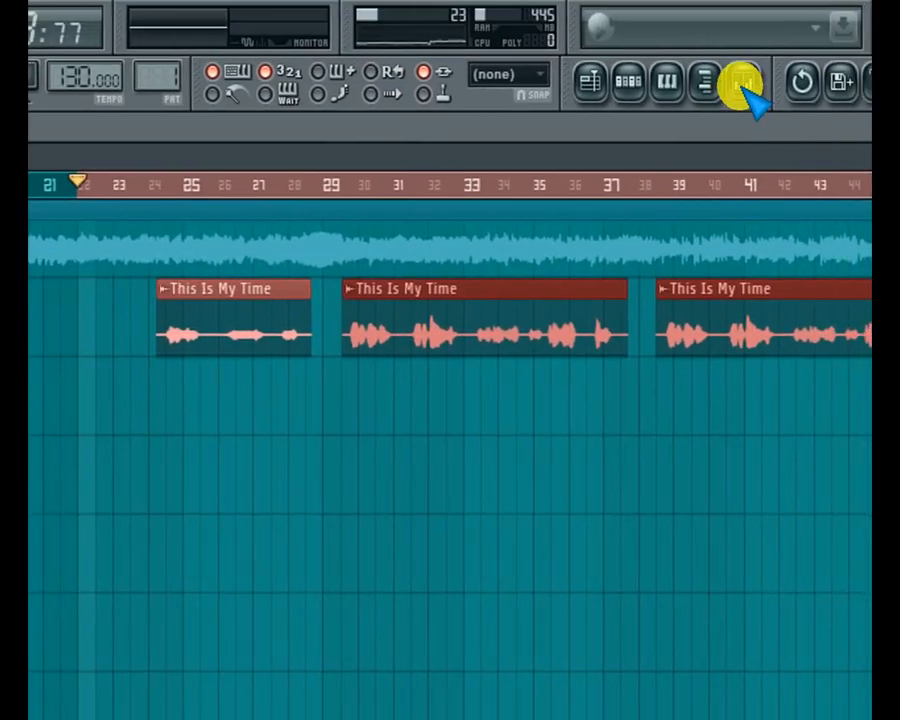
{"action": "left_click", "coordinate": [745, 88]}
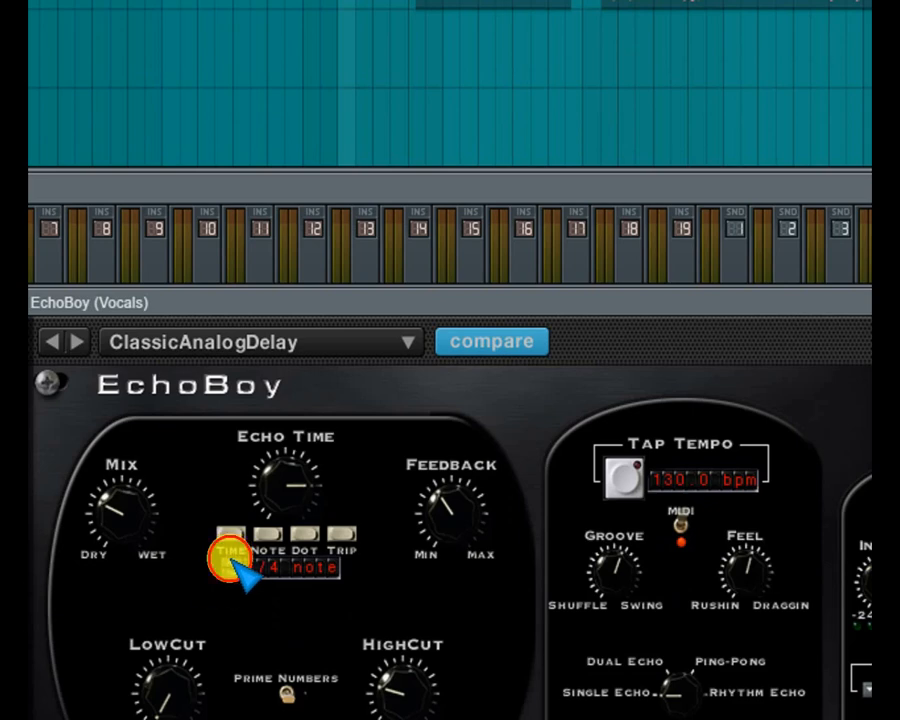
{"action": "left_click", "coordinate": [230, 559]}
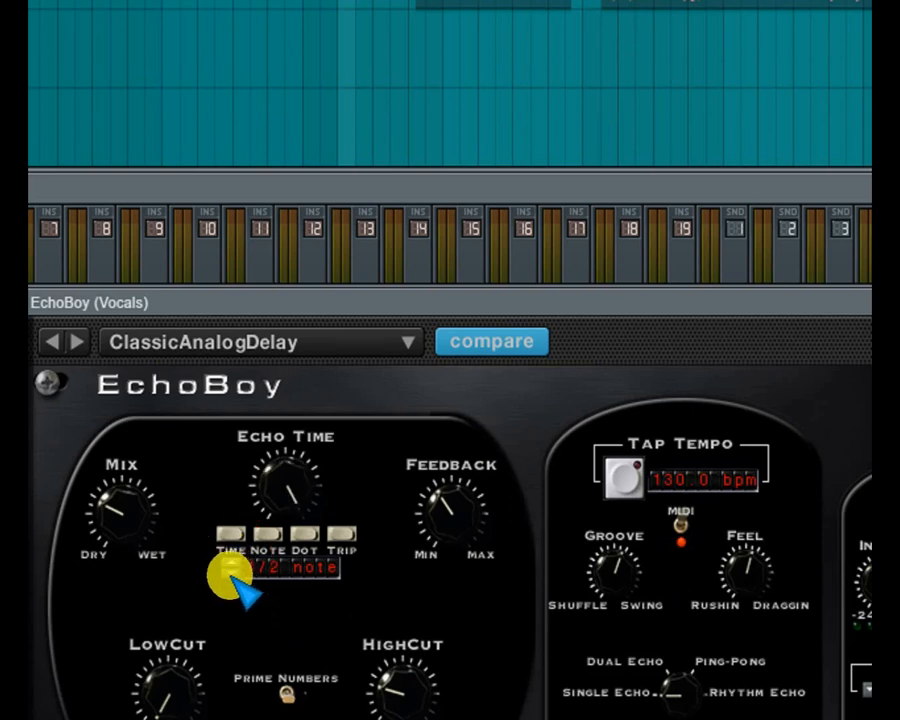
{"action": "left_click", "coordinate": [230, 576]}
{"action": "left_click", "coordinate": [230, 576]}
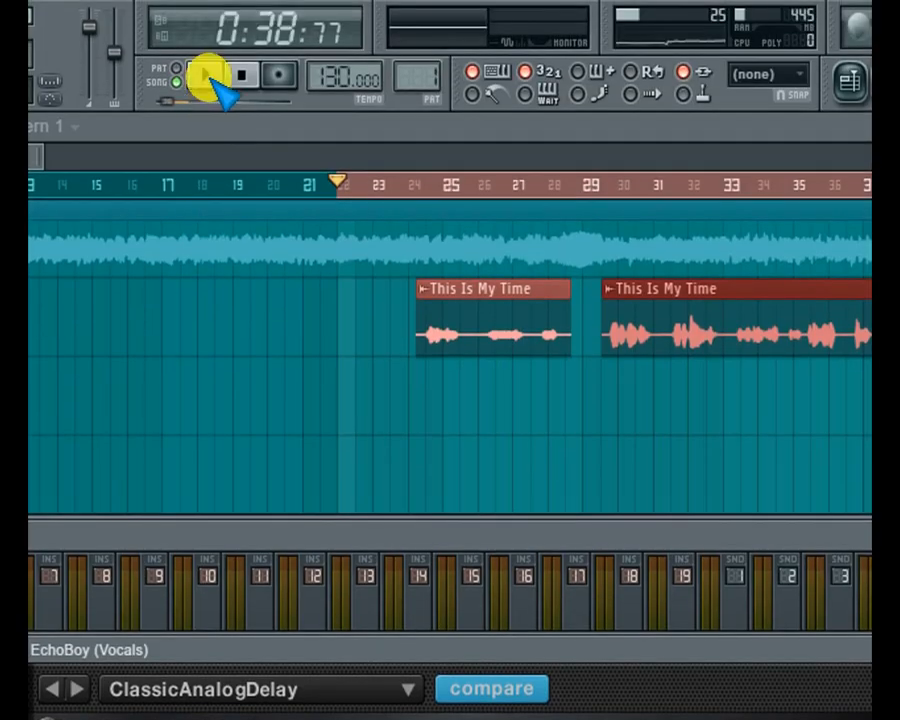
Play the vocals alone from bar 22, unmute Track 1, and listen to the song with the instrumental before stopping playback
{"action": "left_click", "coordinate": [205, 74]}
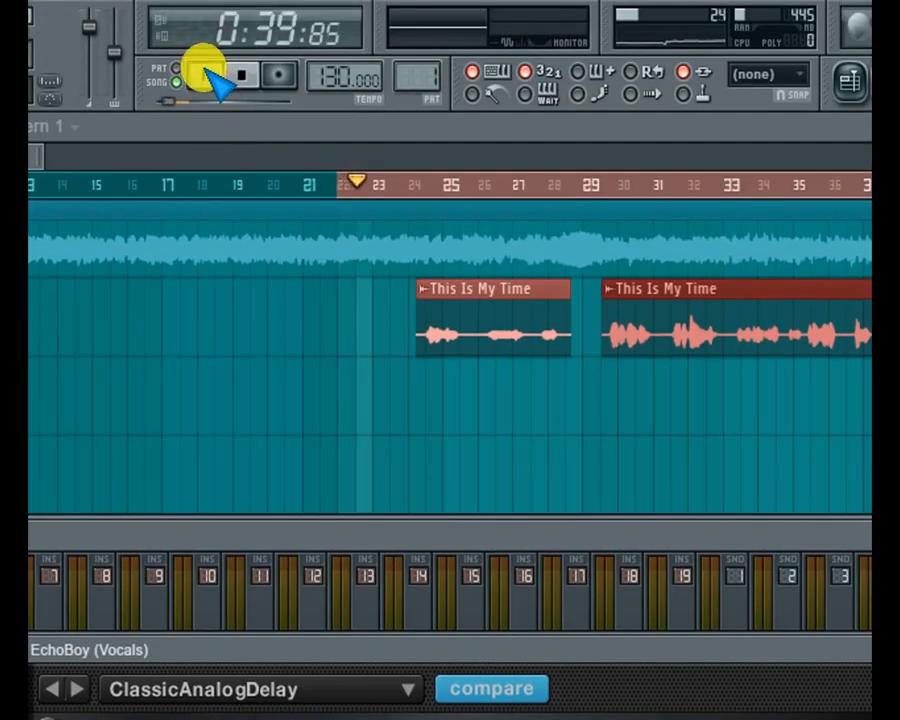
{"action": "left_click", "coordinate": [429, 186]}
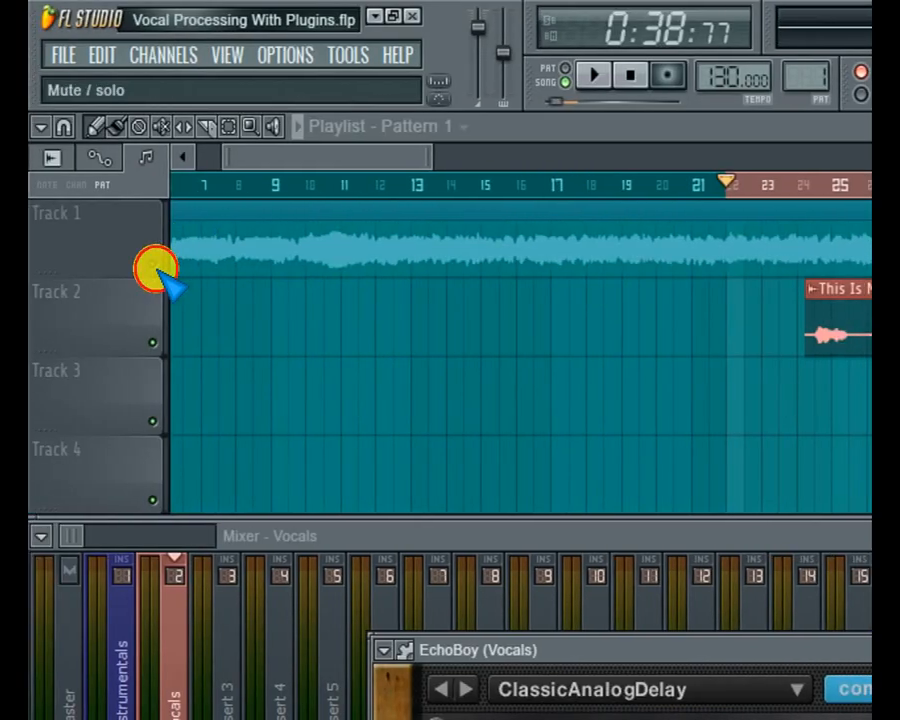
{"action": "left_click", "coordinate": [157, 269]}
{"action": "left_click", "coordinate": [594, 77]}
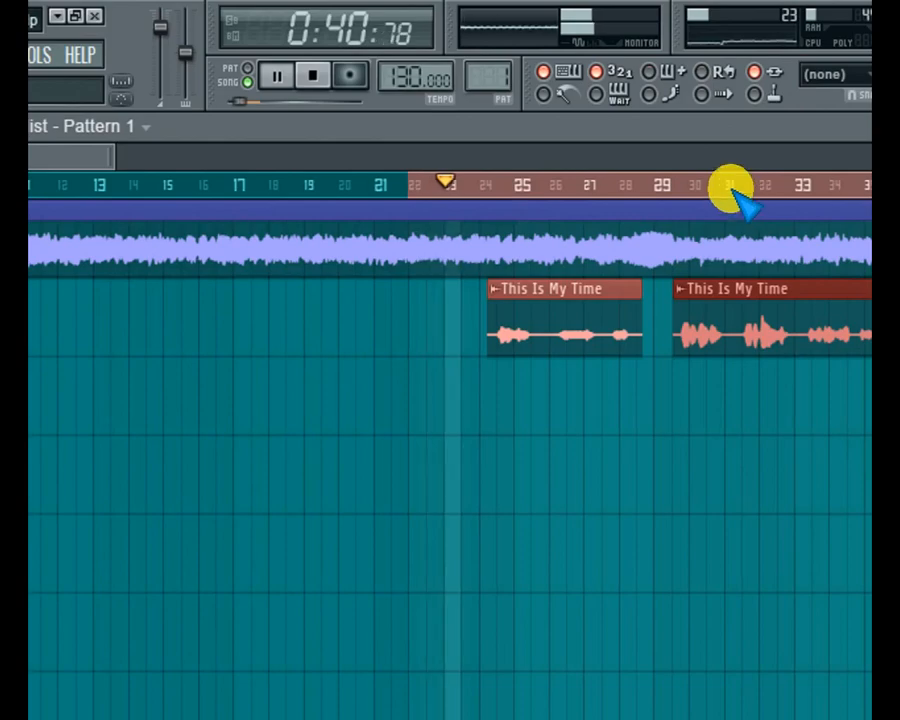
{"action": "left_click", "coordinate": [745, 85]}
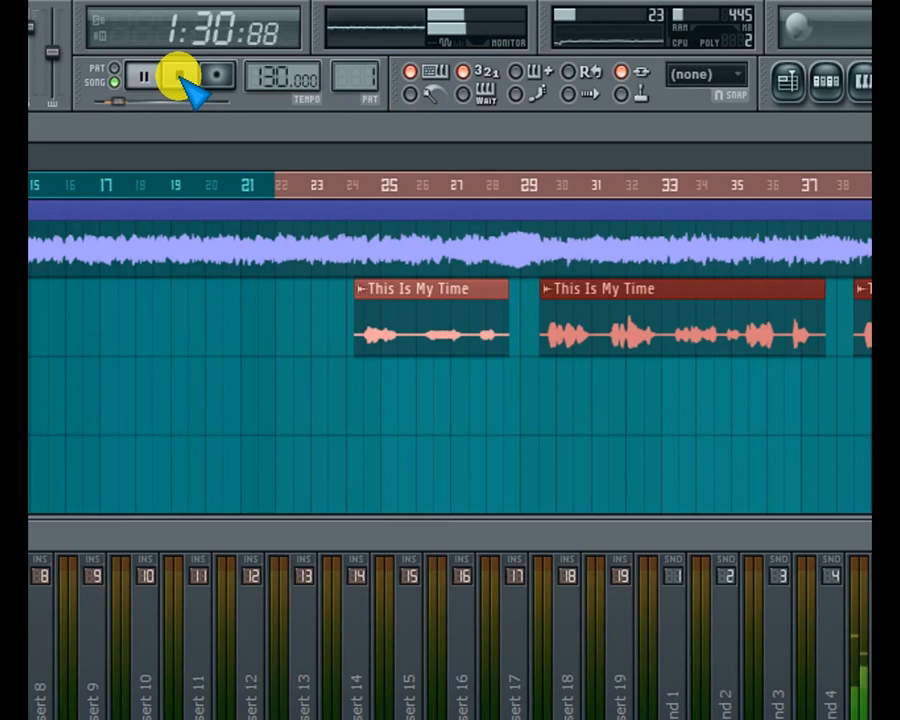
{"action": "left_click", "coordinate": [182, 78]}
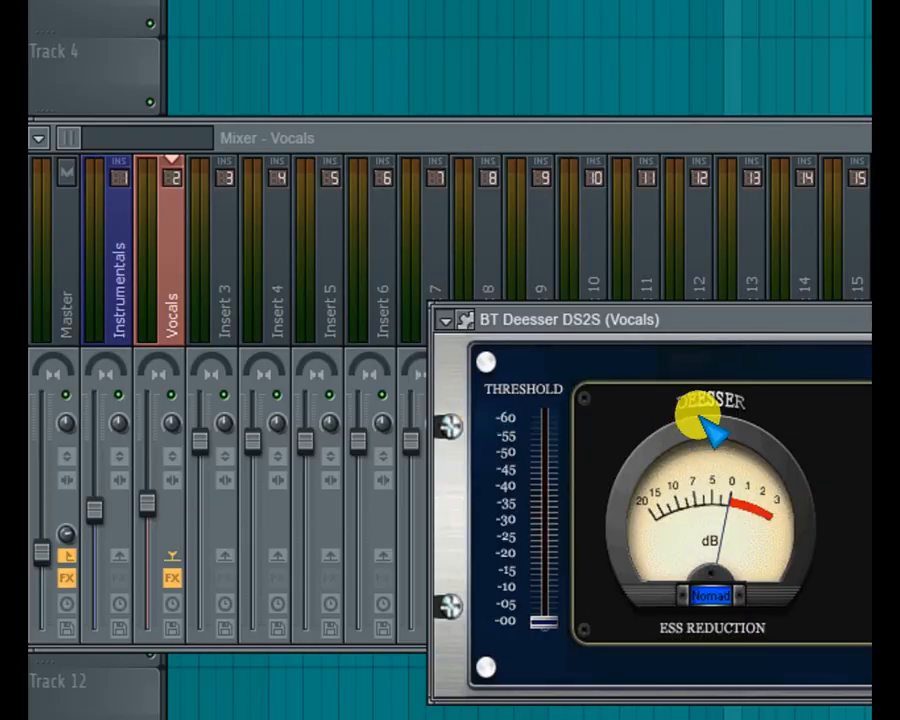
Examine the BT Deesser DS2S controls on the Vocals track, closing the plugin window and reopening it
{"action": "left_click", "coordinate": [723, 455]}
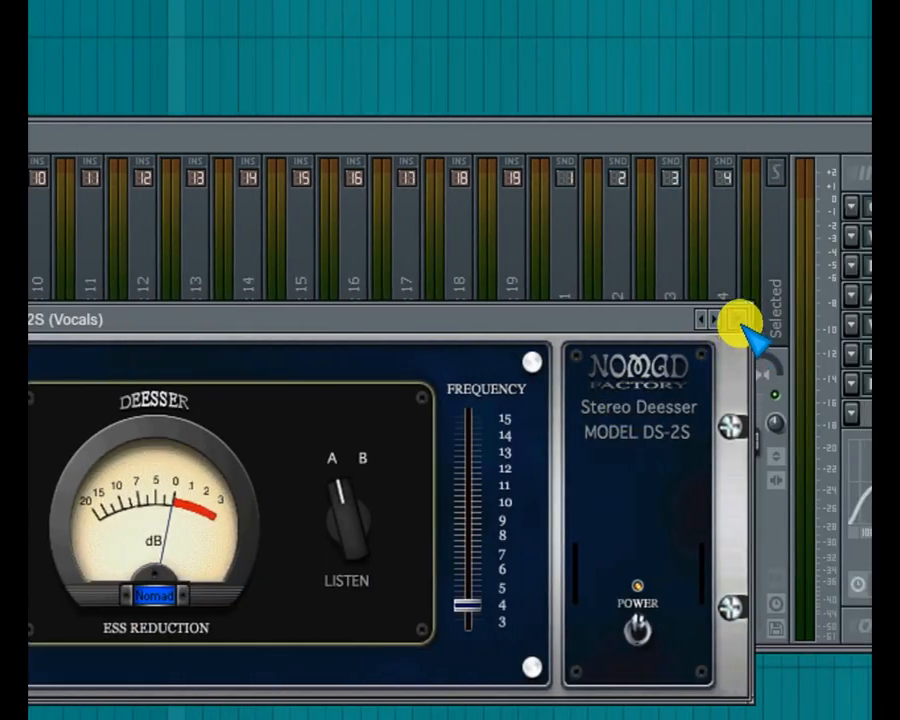
{"action": "left_click", "coordinate": [844, 319]}
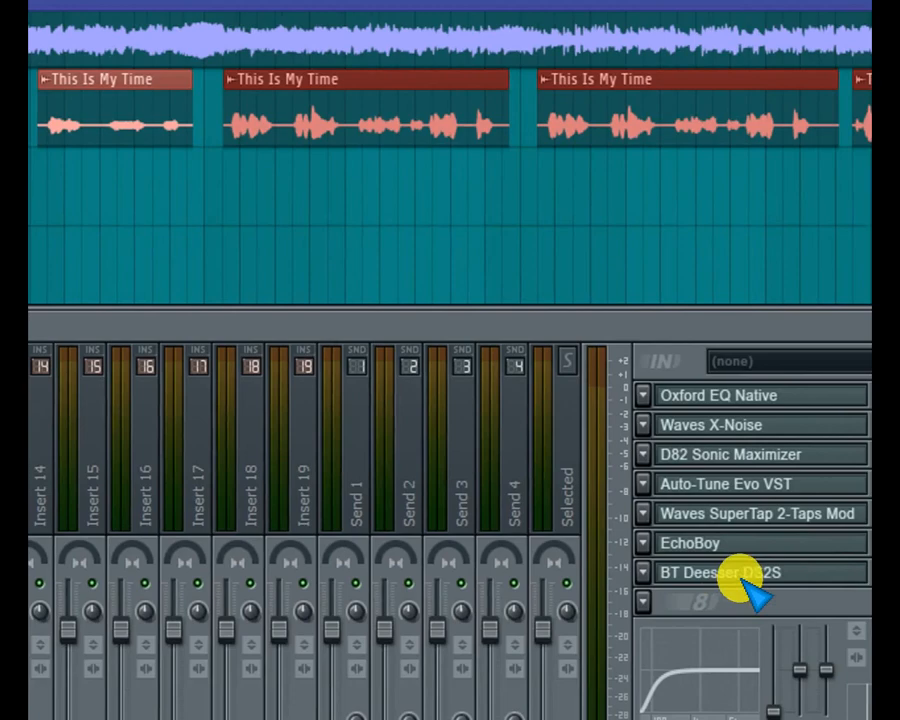
{"action": "left_click", "coordinate": [860, 672]}
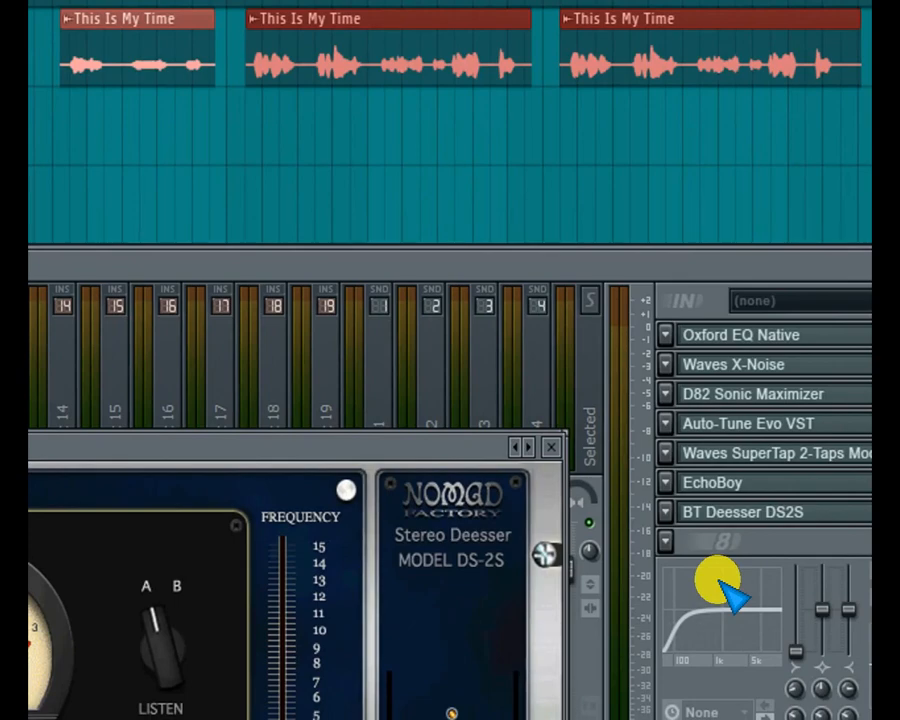
Add Waves Q8-Paragraphic EQ Mono to the last free effect slot on Vocals and load its Noise Filter preset
{"action": "left_click", "coordinate": [639, 542]}
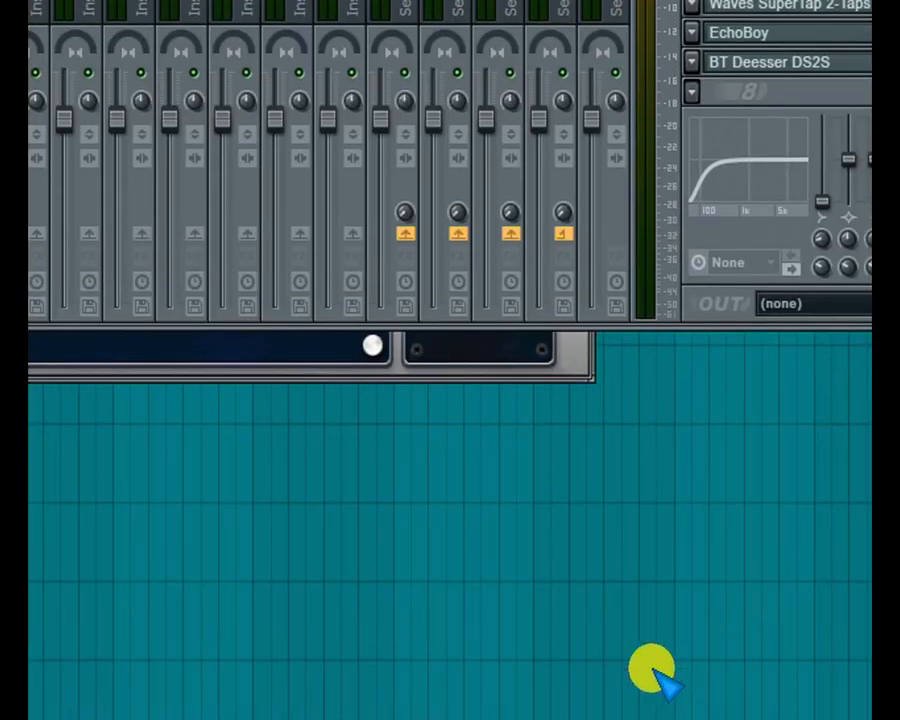
{"action": "left_click", "coordinate": [648, 670]}
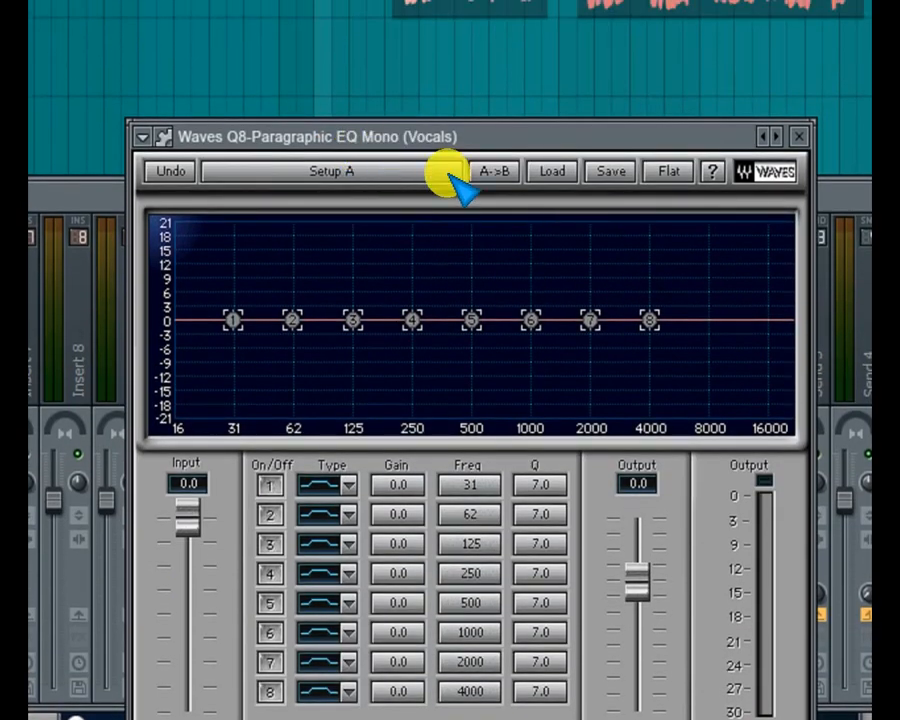
{"action": "left_click", "coordinate": [552, 172]}
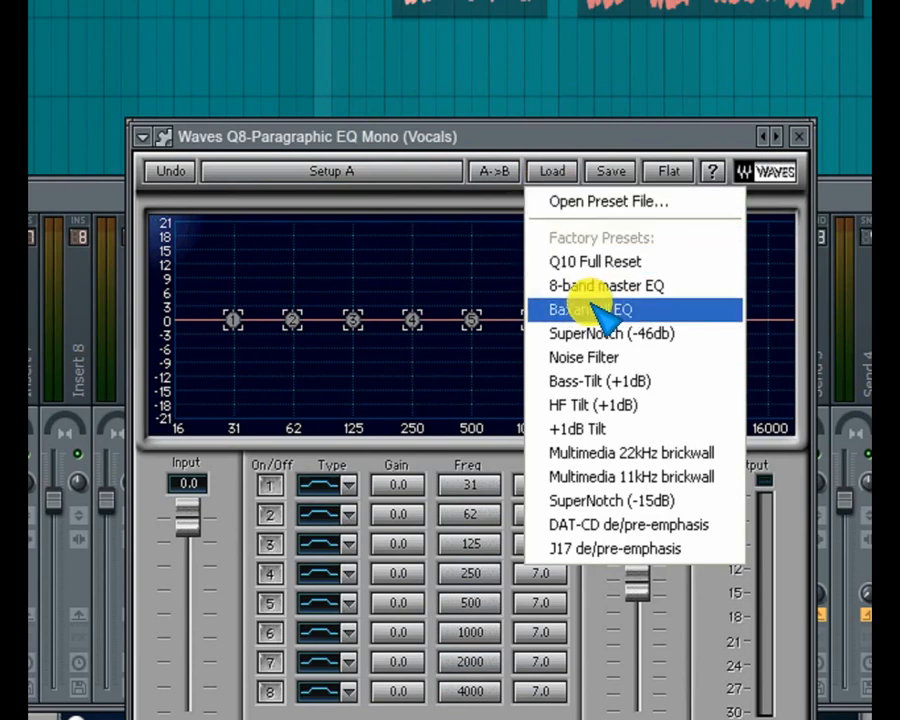
{"action": "left_click", "coordinate": [584, 357]}
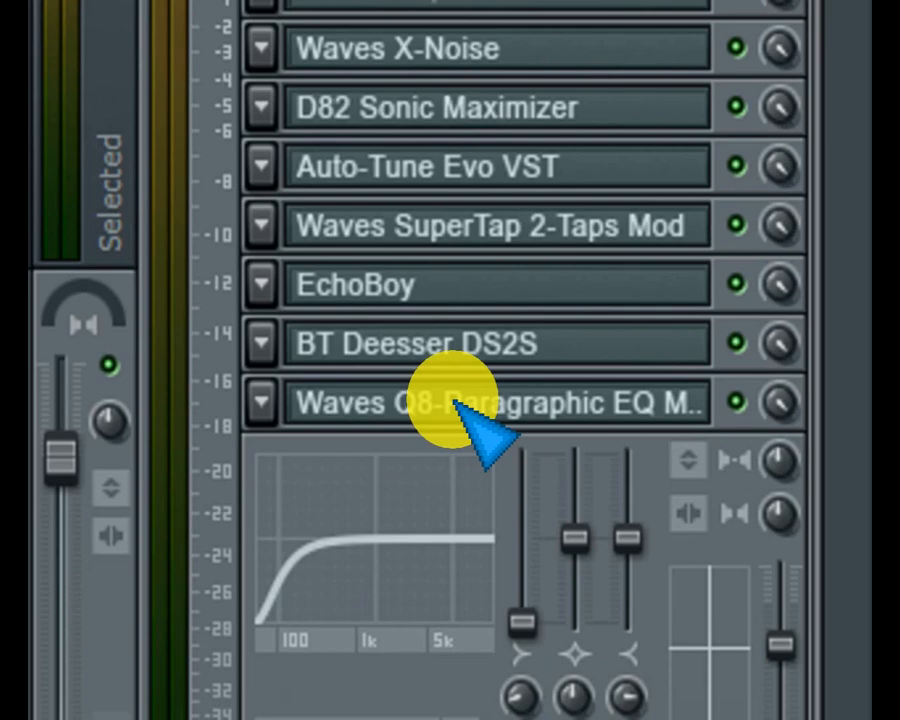
{"action": "left_click", "coordinate": [452, 399]}
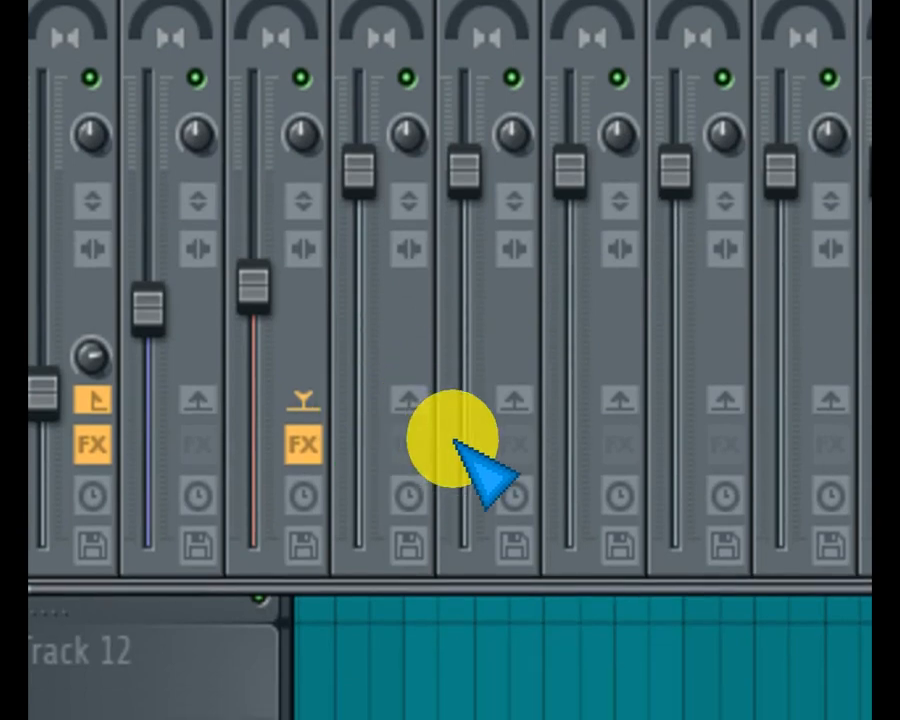
Route the Vocals mixer track to Insert 3 and play the song to check the signal on both tracks
{"action": "left_click", "coordinate": [467, 442]}
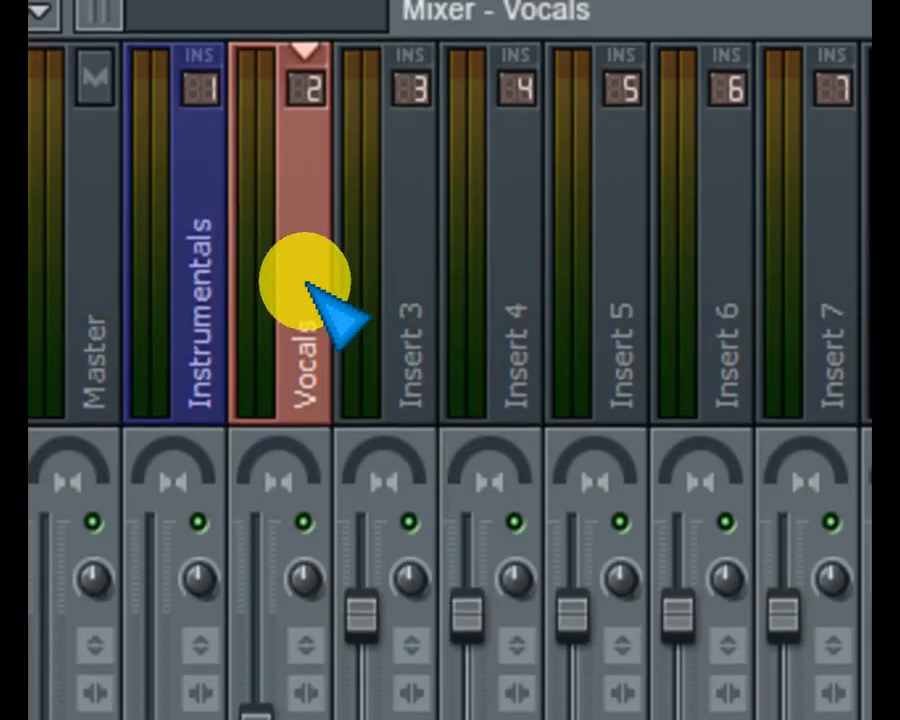
{"action": "left_click", "coordinate": [390, 284]}
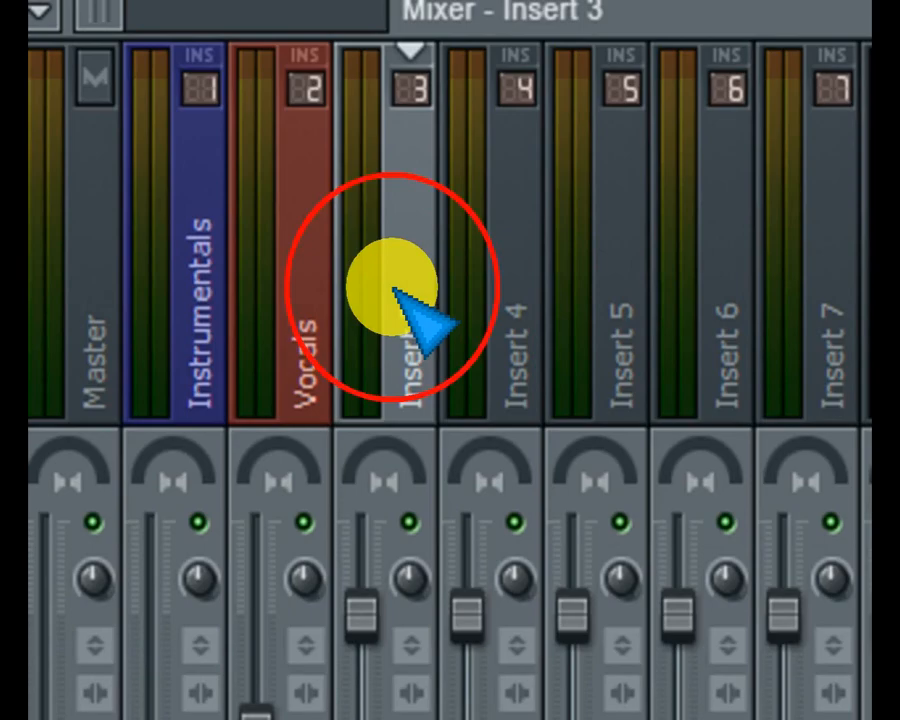
{"action": "left_click", "coordinate": [315, 301]}
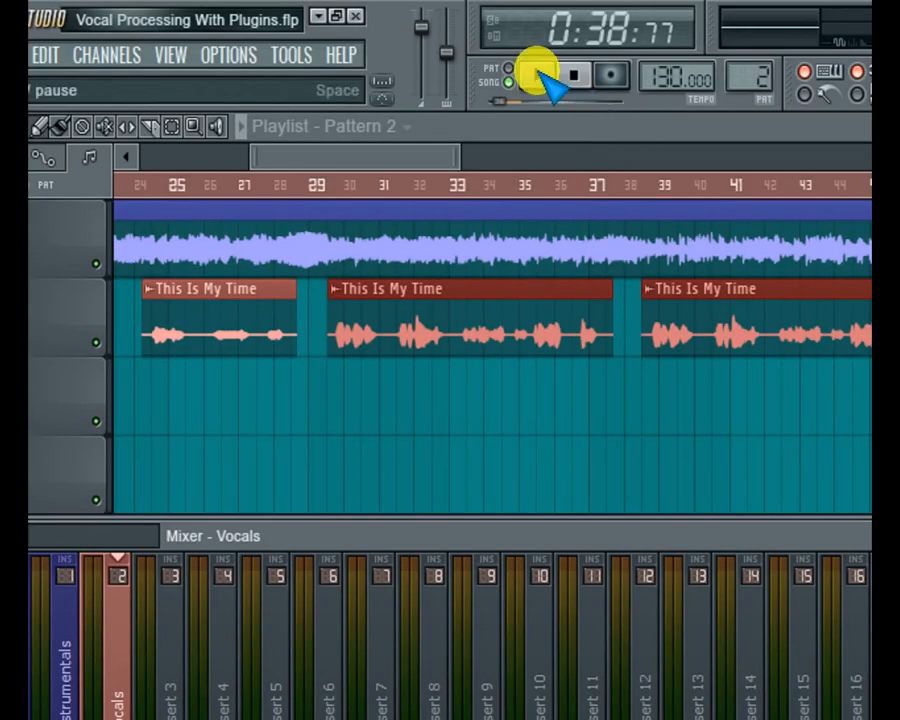
{"action": "left_click", "coordinate": [541, 78]}
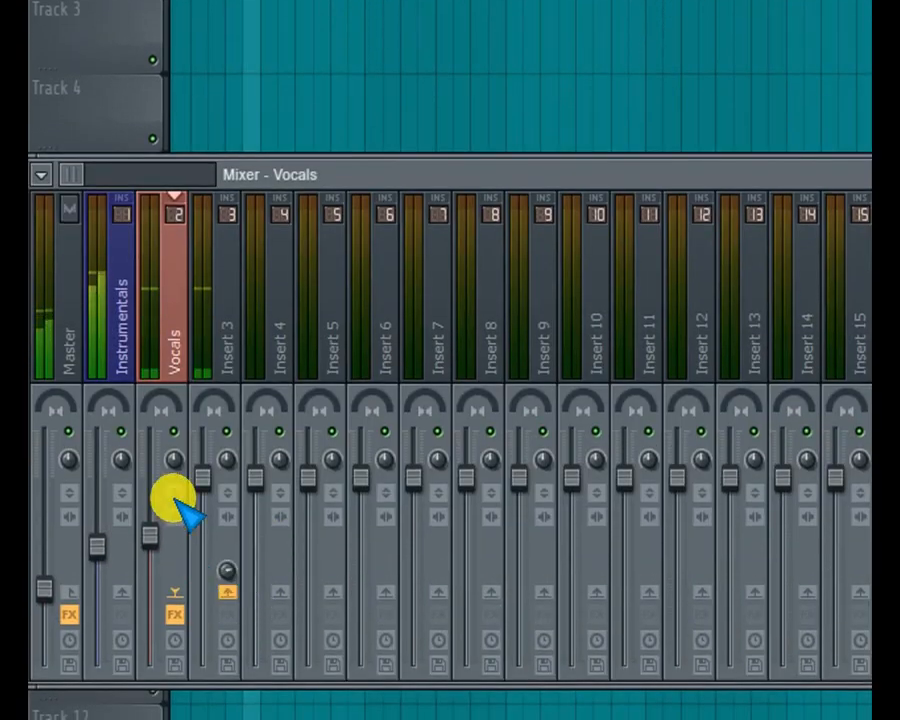
Add Waves S1-Imager to the first effect slot of Insert 3 and set its width to 1.96
{"action": "left_click", "coordinate": [213, 352]}
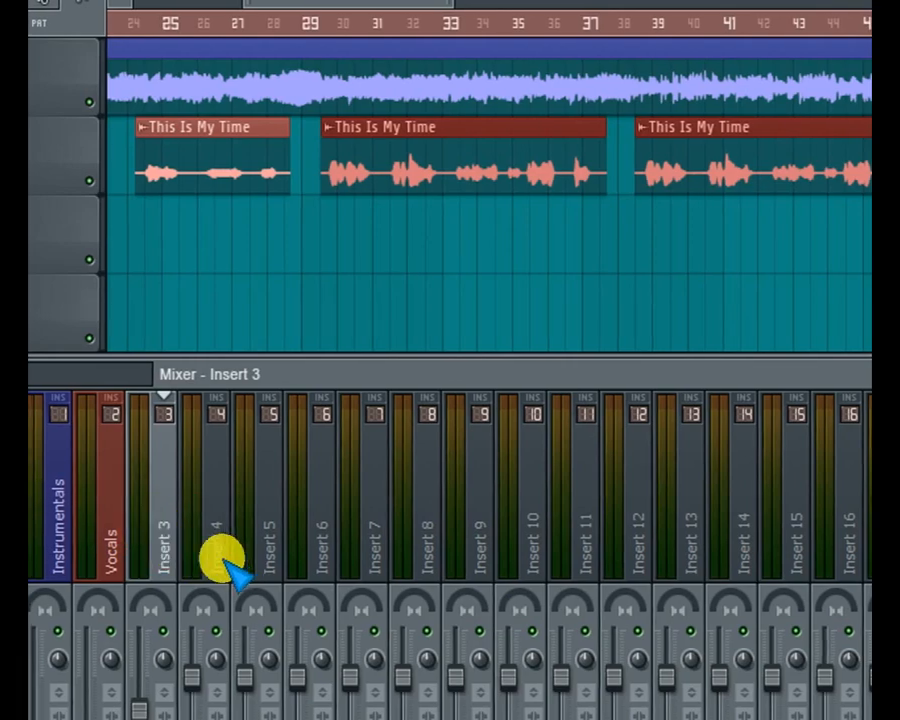
{"action": "left_click", "coordinate": [153, 512]}
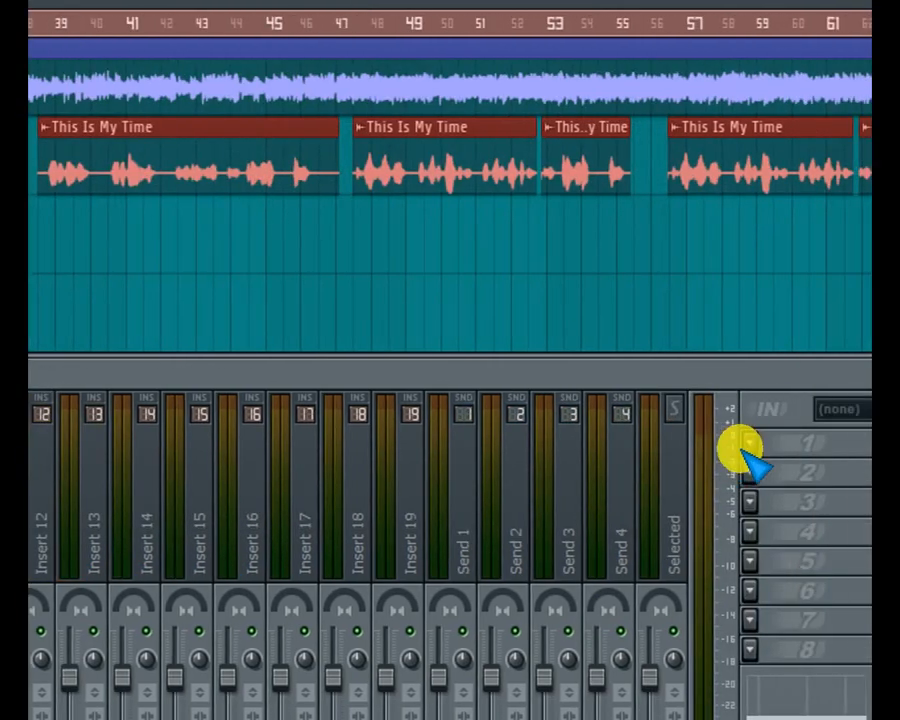
{"action": "left_click", "coordinate": [740, 446]}
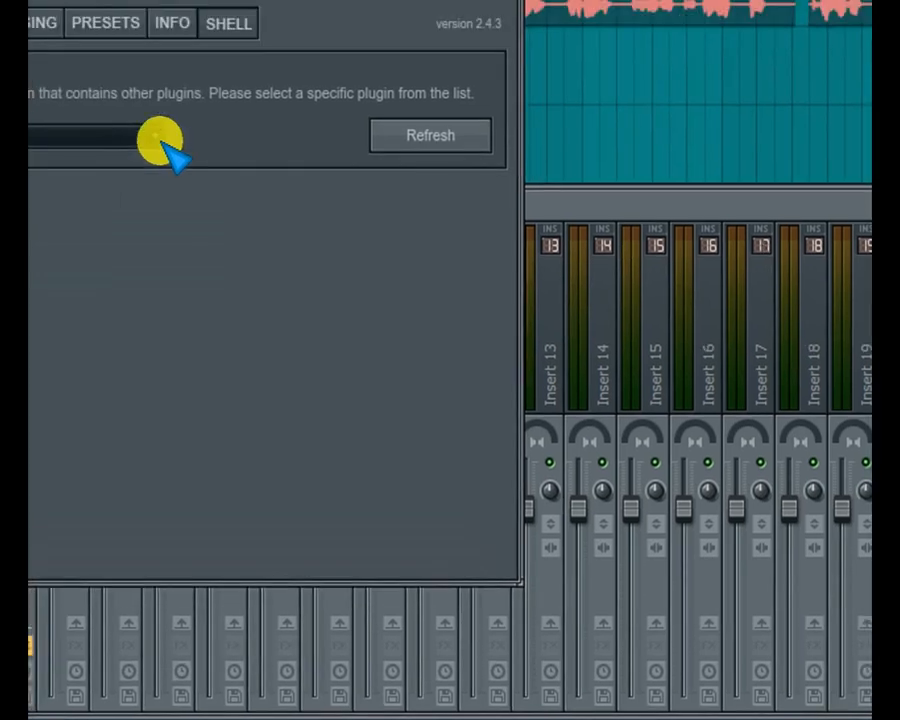
{"action": "left_click", "coordinate": [160, 140]}
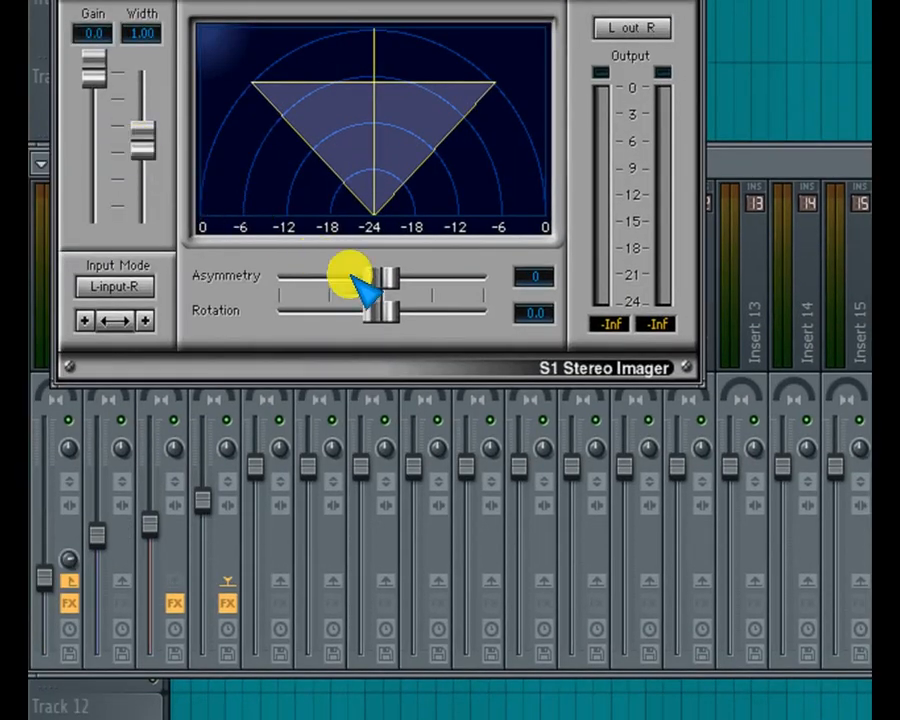
{"action": "left_click_drag", "start_coordinate": [143, 140], "coordinate": [143, 100]}
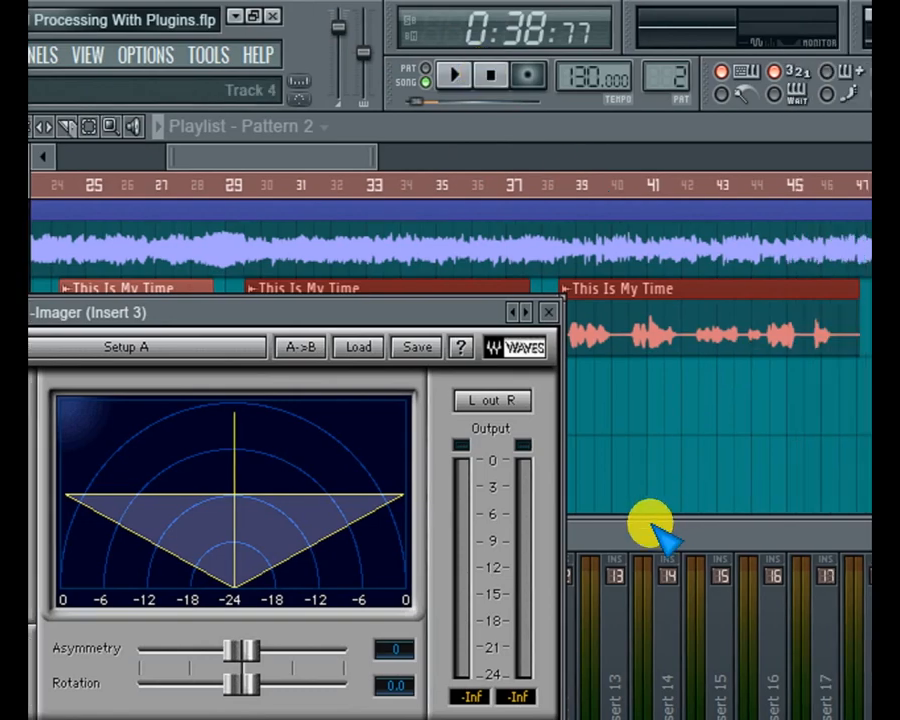
{"action": "left_click", "coordinate": [655, 530]}
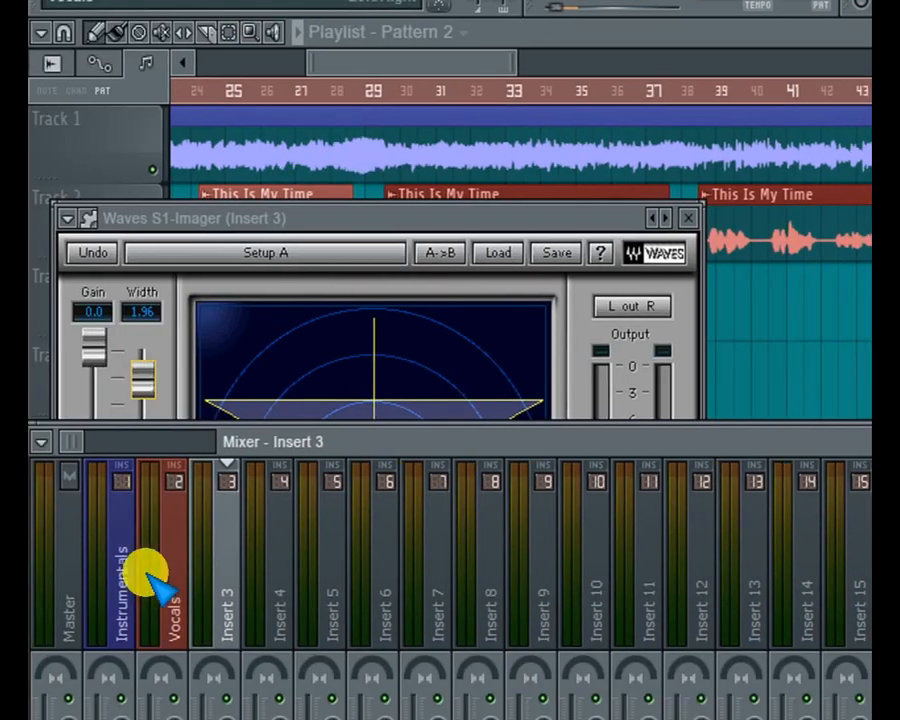
Review the Q8 equalizer's Noise Filter settings on Vocals, close the plugin, and return to the Insert 3 track
{"action": "left_click", "coordinate": [177, 575]}
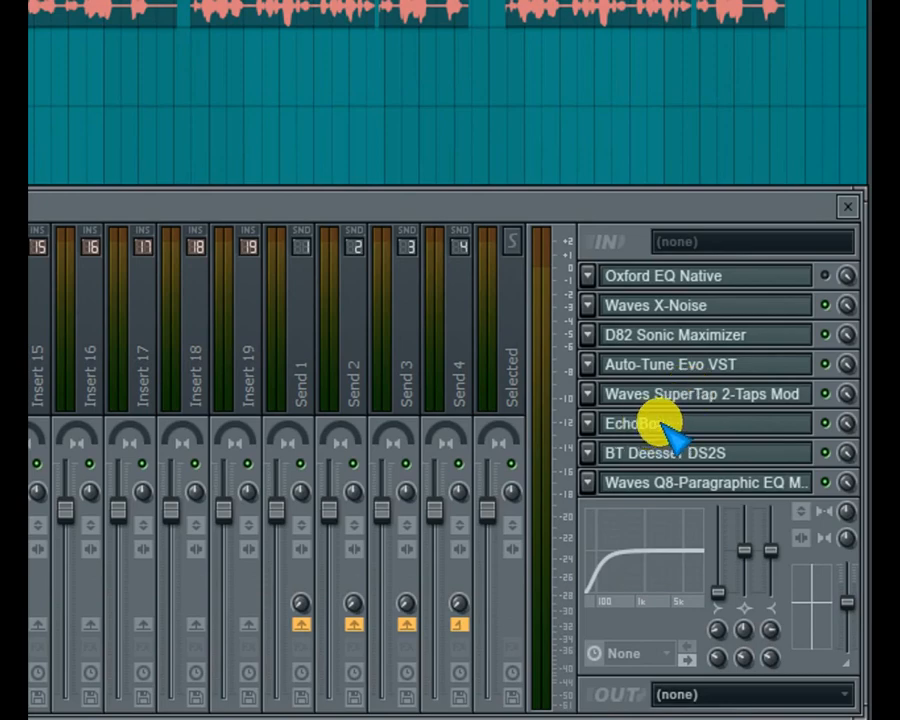
{"action": "left_click", "coordinate": [703, 489]}
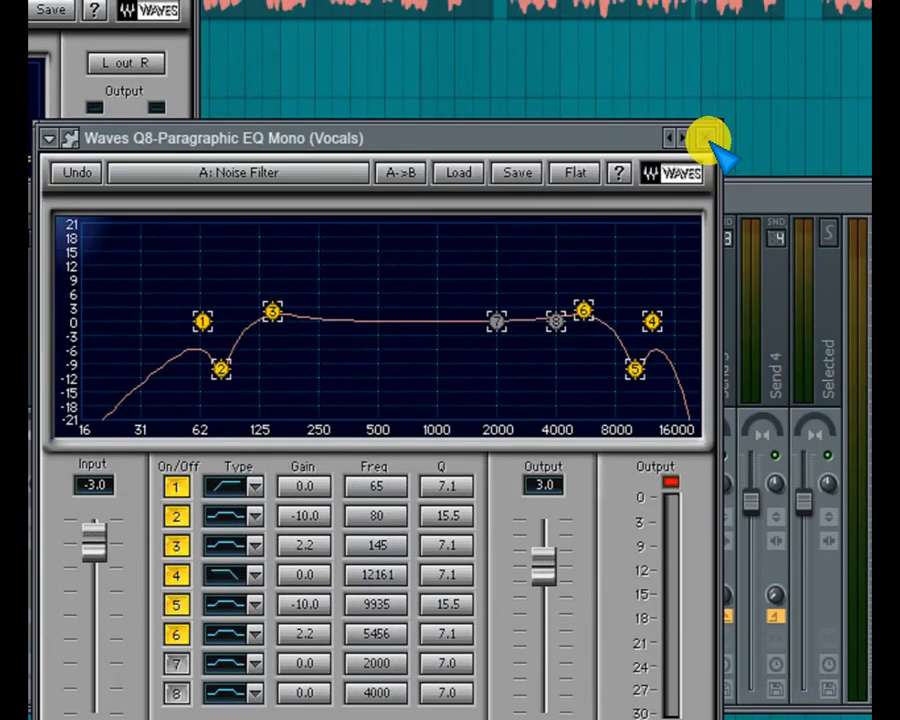
{"action": "left_click", "coordinate": [707, 138]}
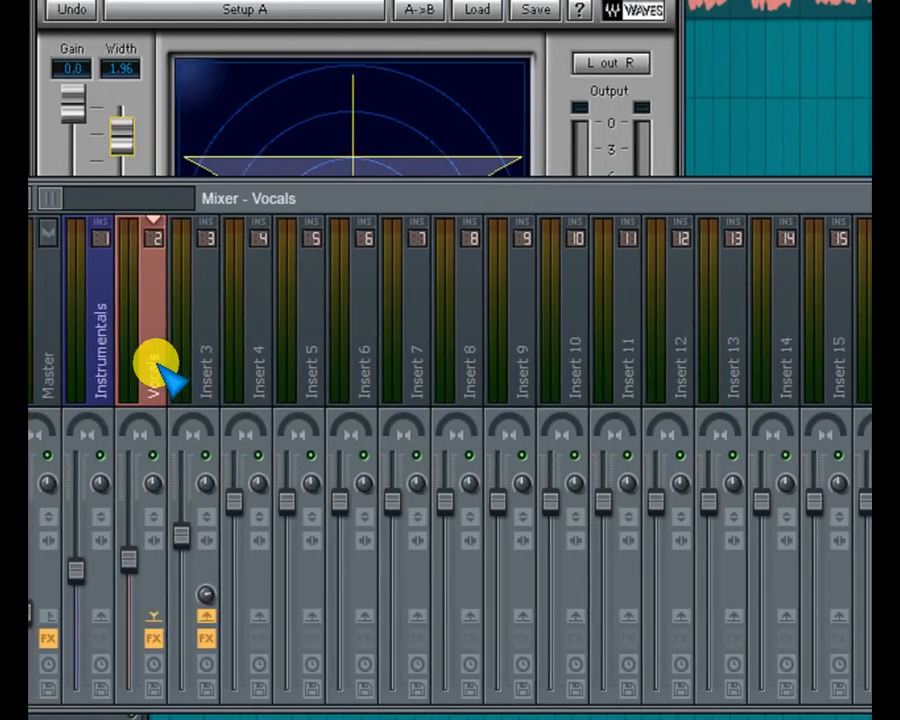
{"action": "left_click", "coordinate": [192, 366]}
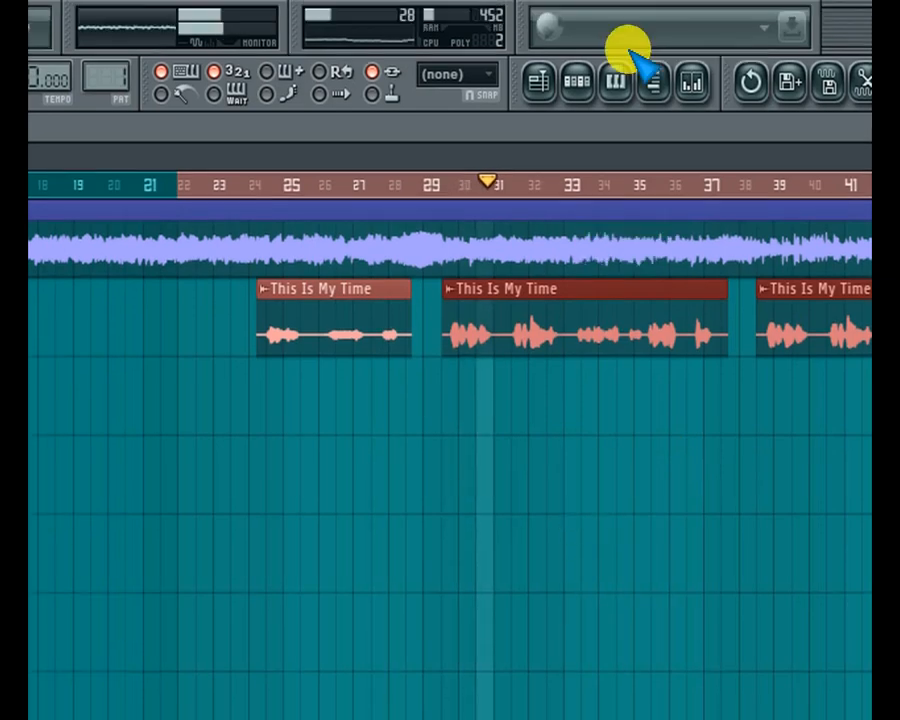
Check the mixer during playback, listen to the vocal clips through to bar 64, and stop the song
{"action": "left_click", "coordinate": [682, 86]}
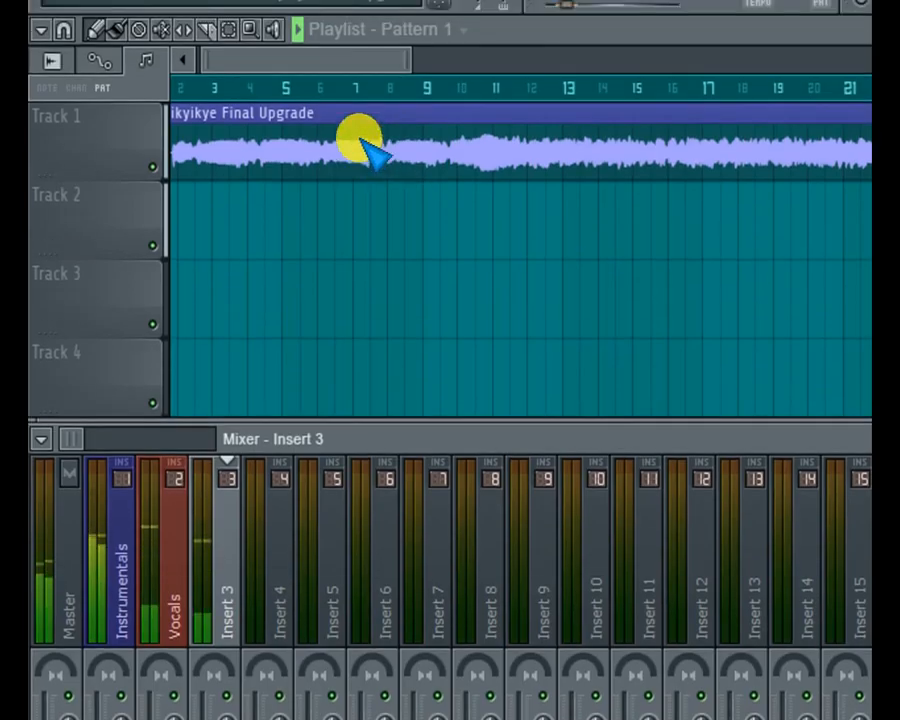
{"action": "left_click_drag", "start_coordinate": [371, 57], "coordinate": [384, 57]}
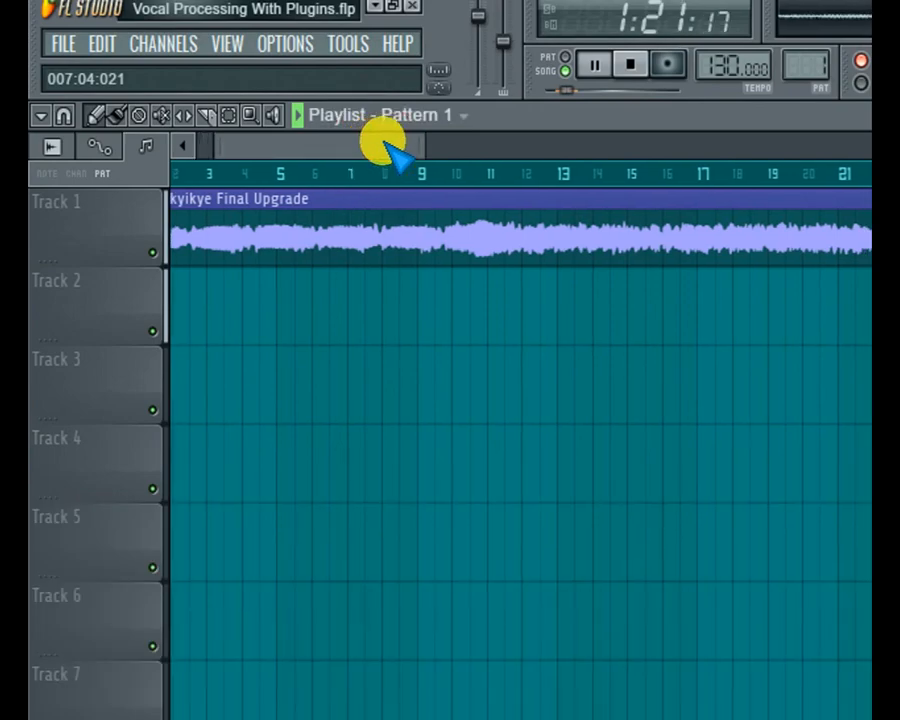
{"action": "left_click_drag", "start_coordinate": [386, 143], "coordinate": [578, 174]}
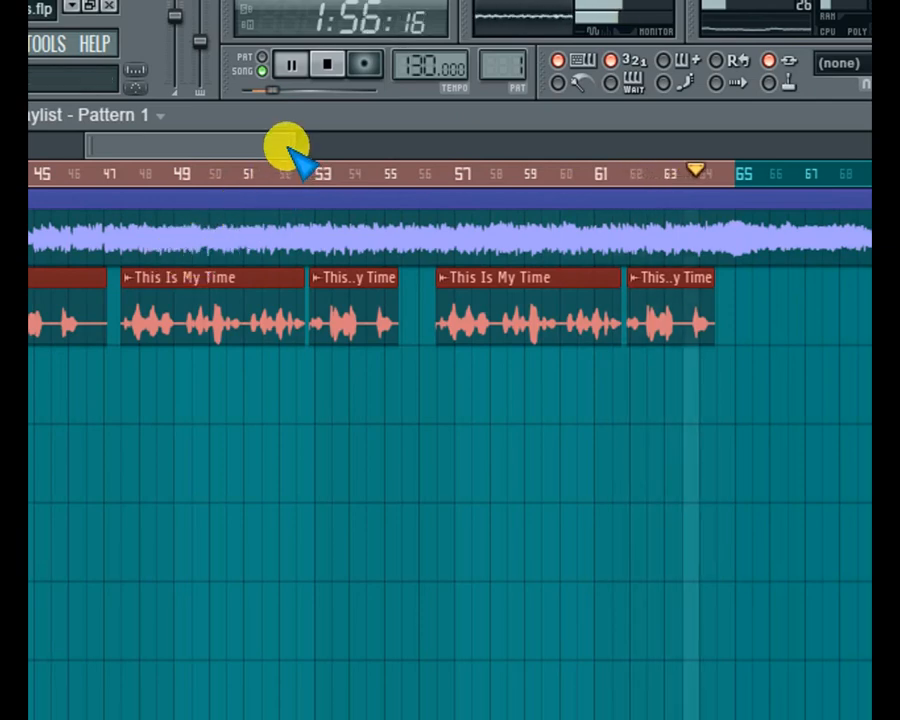
{"action": "left_click", "coordinate": [327, 64]}
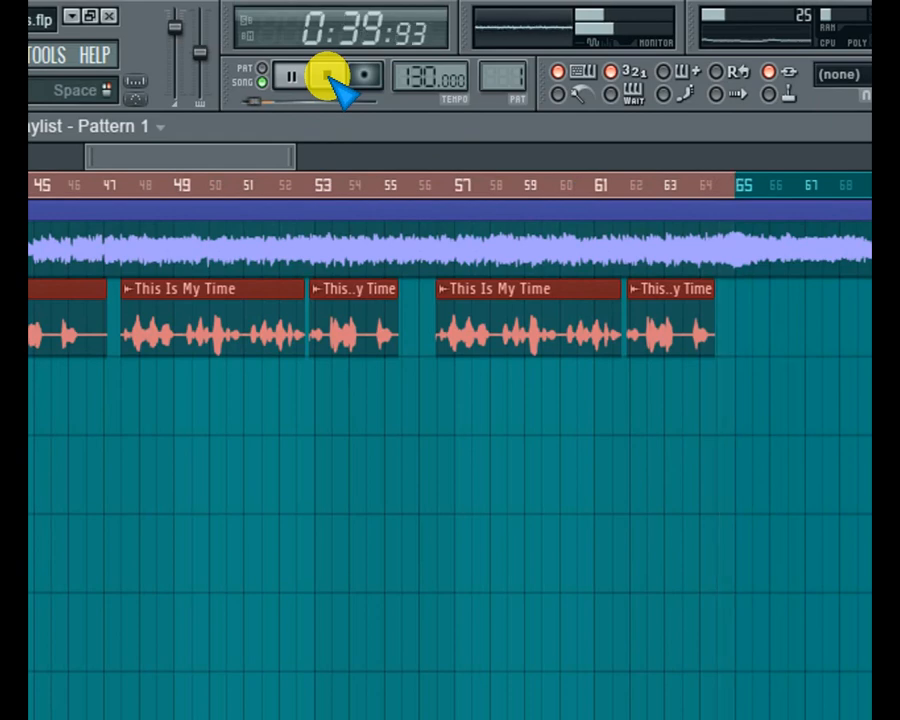
{"action": "left_click", "coordinate": [328, 76]}
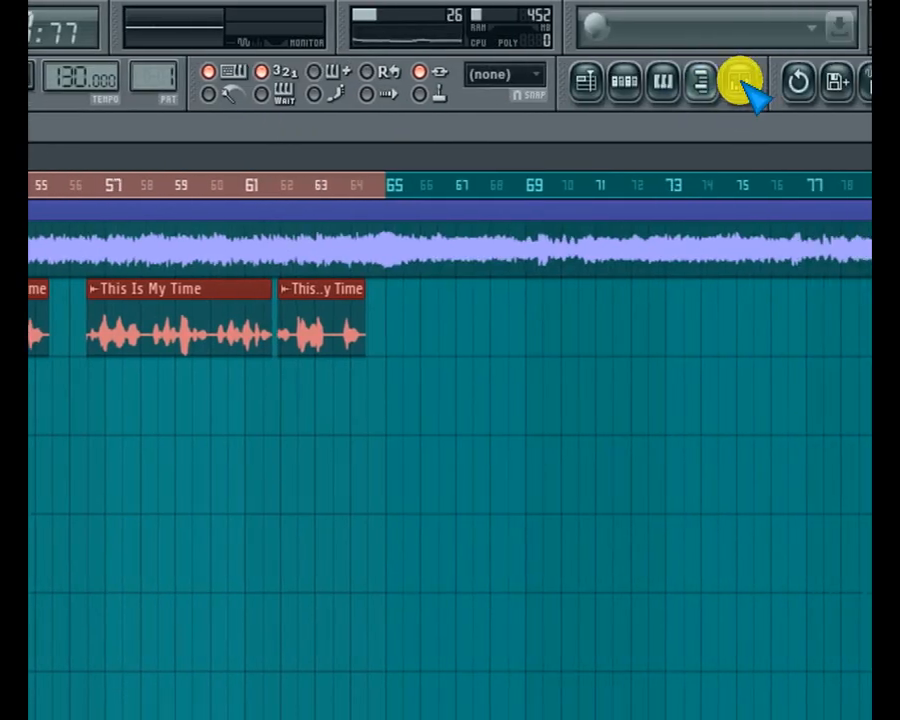
Show the mixer on Insert 3, listen to the song again while following the vocal clips, and select the Vocals track
{"action": "left_click", "coordinate": [740, 82]}
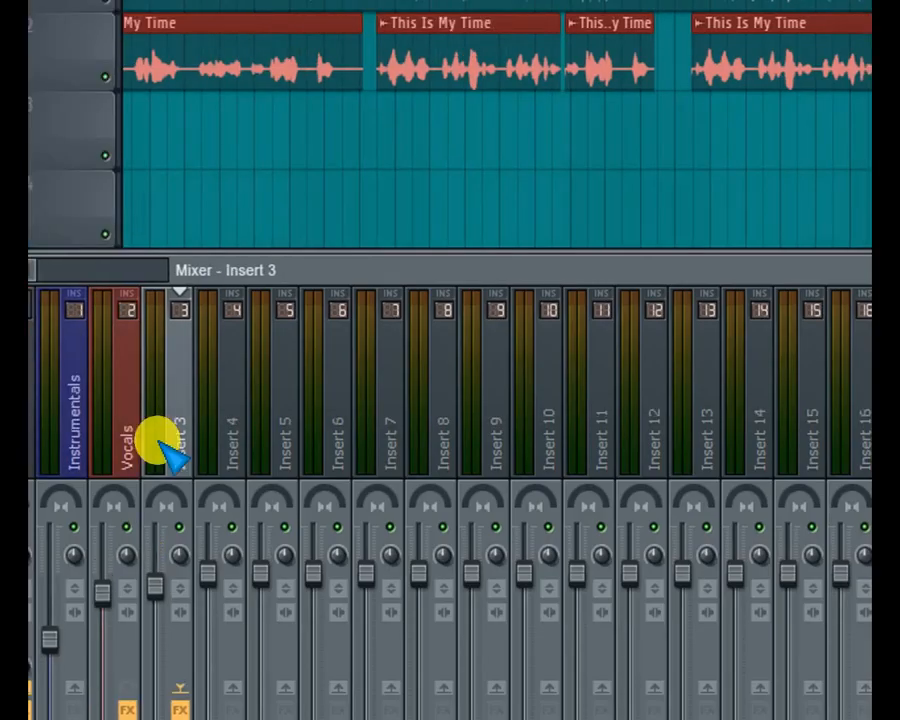
{"action": "left_click", "coordinate": [160, 415]}
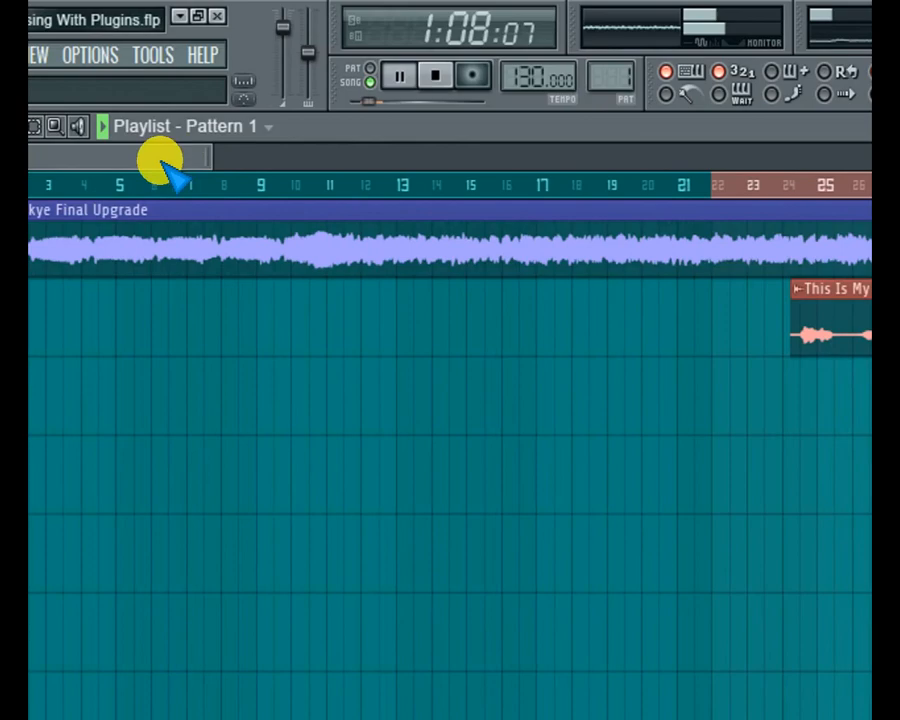
{"action": "left_click_drag", "start_coordinate": [163, 165], "coordinate": [256, 157]}
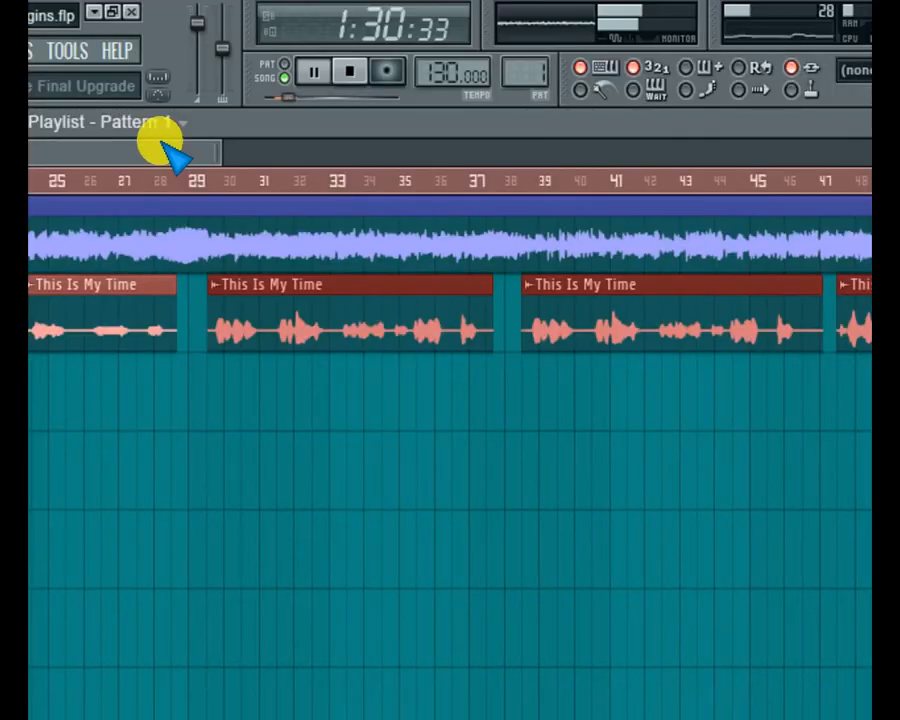
{"action": "left_click_drag", "start_coordinate": [177, 146], "coordinate": [256, 152]}
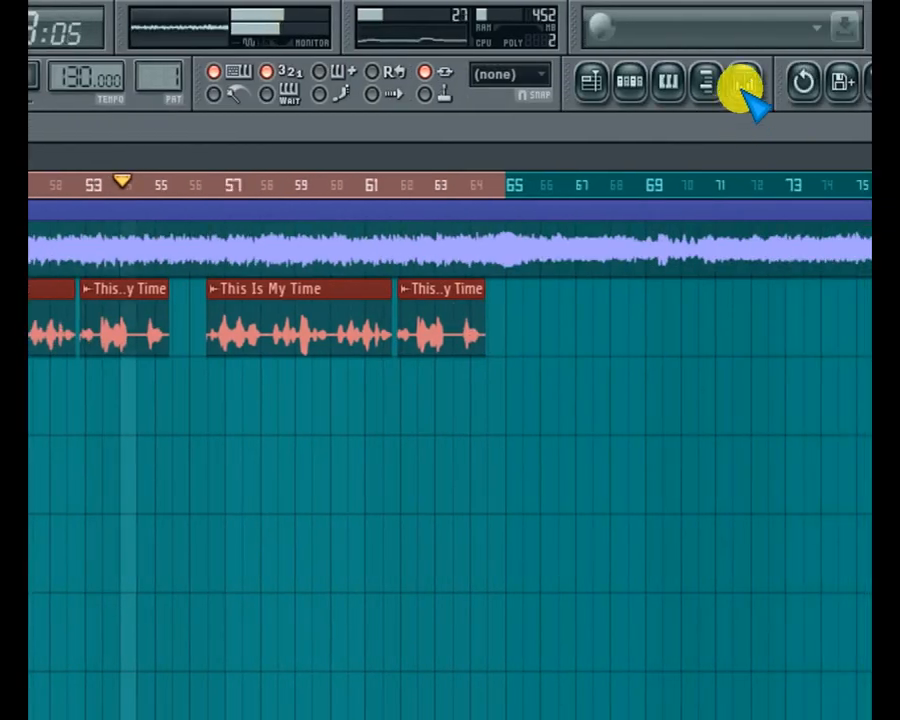
{"action": "left_click", "coordinate": [899, 86]}
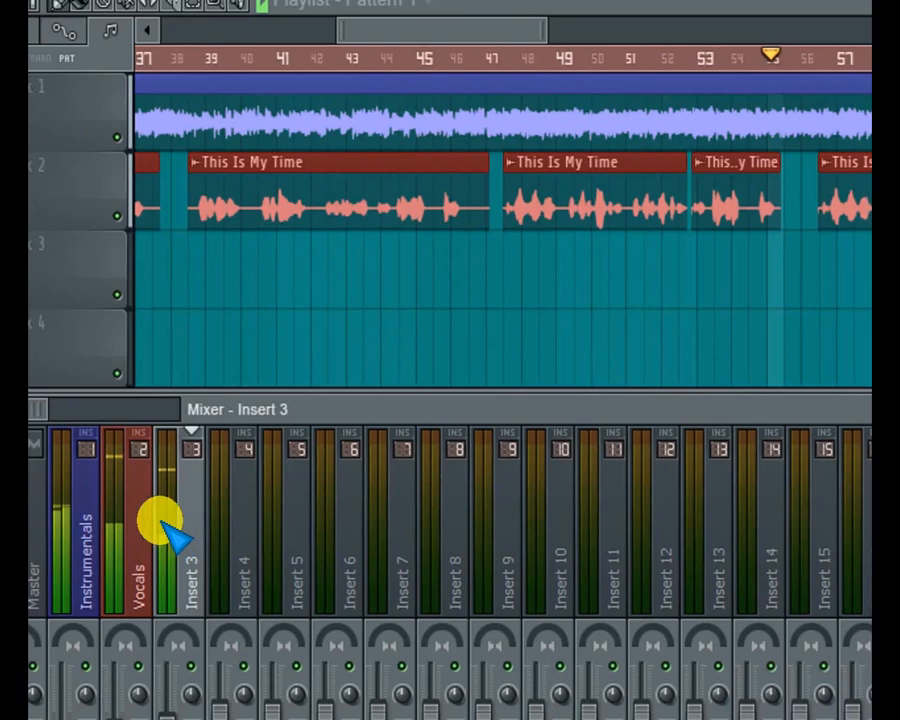
{"action": "left_click", "coordinate": [142, 532]}
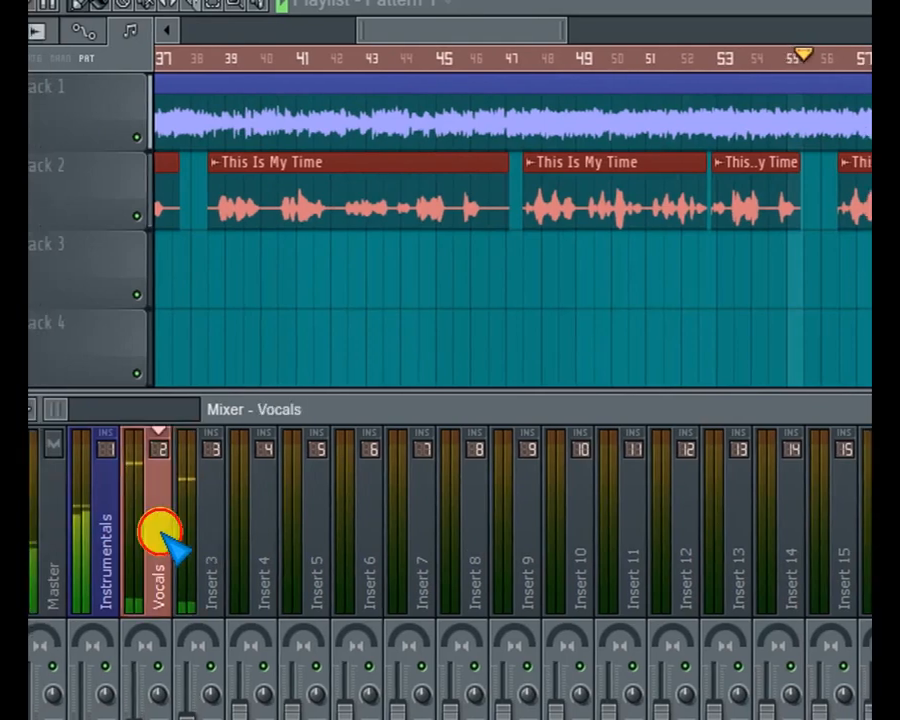